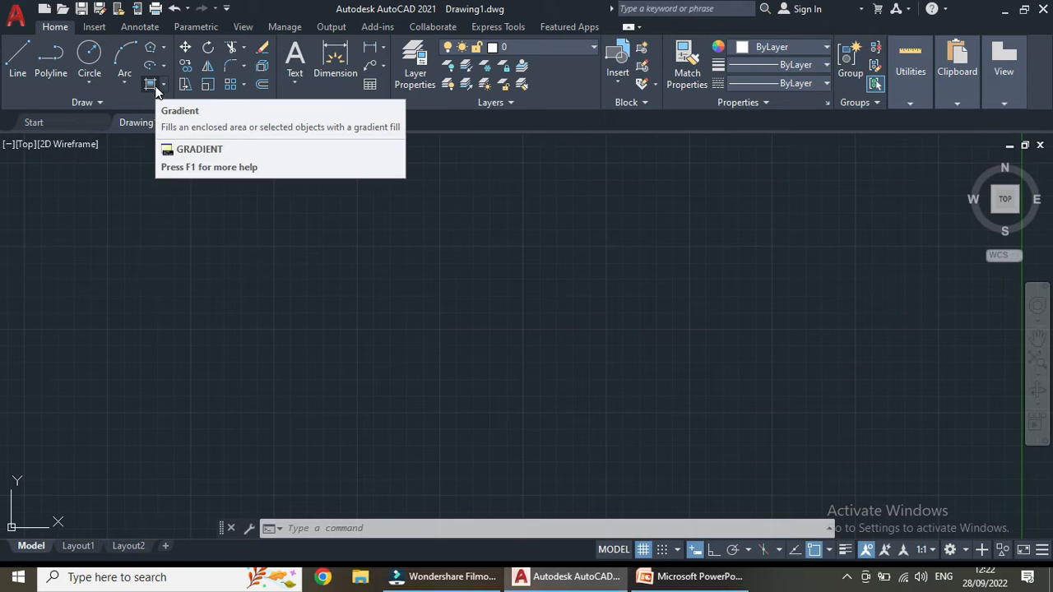
left_click(164, 85)
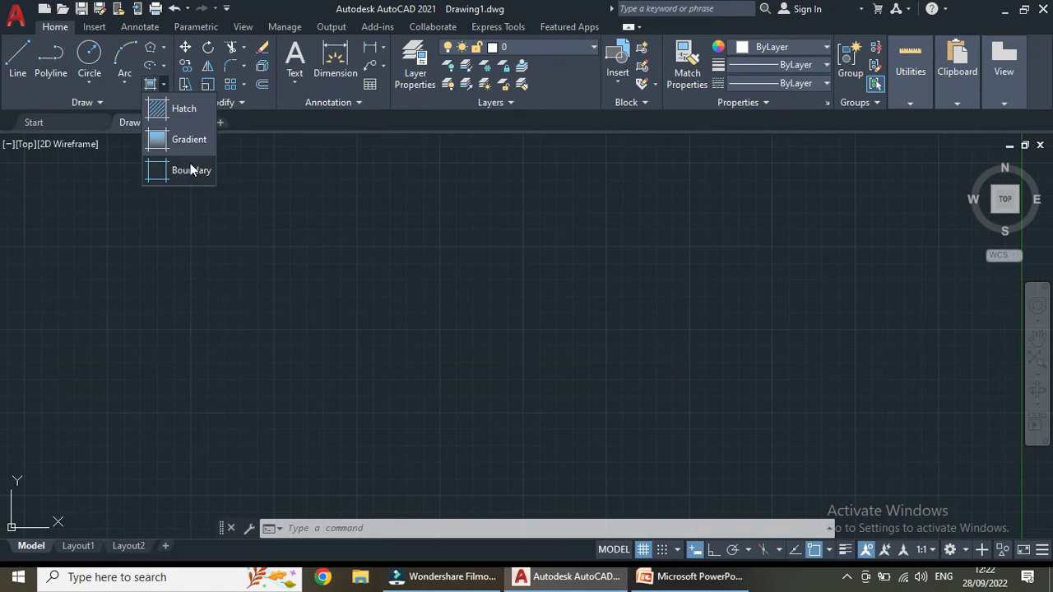
left_click(187, 111)
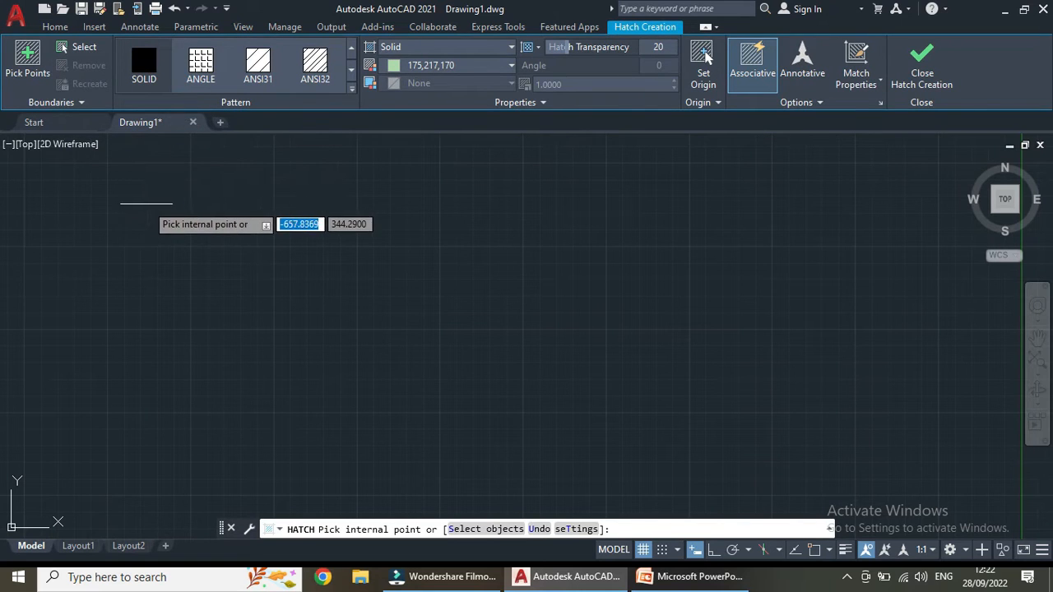
left_click(55, 27)
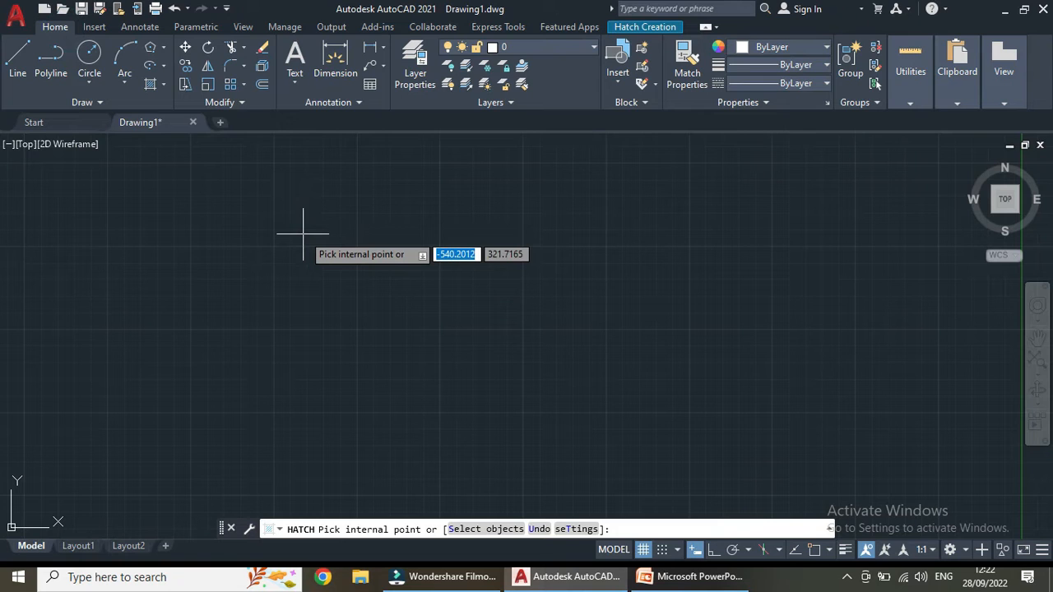
key("Escape")
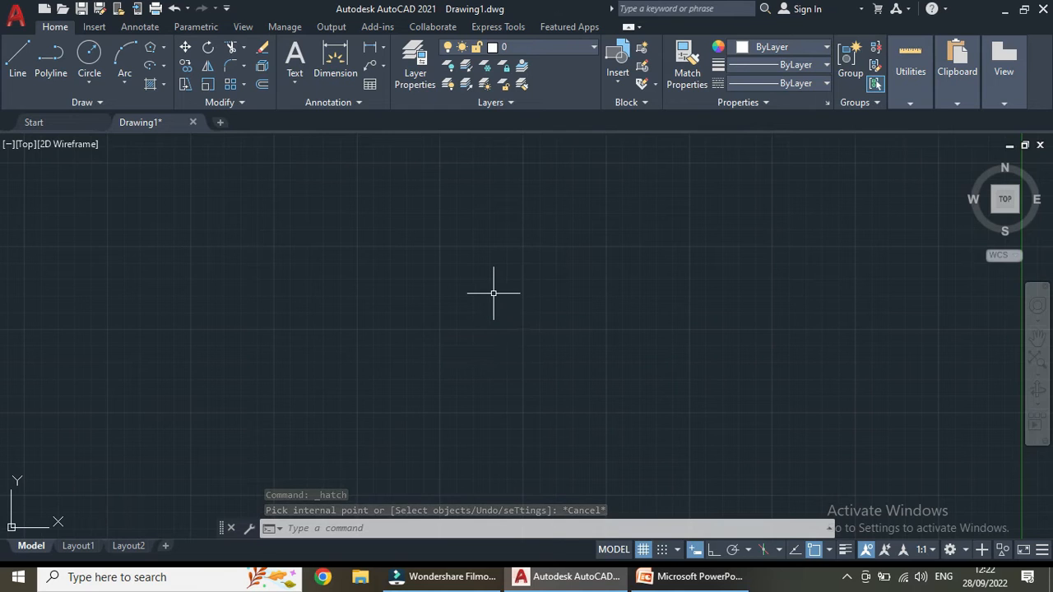
Step: Draw three separate circles side by side with radii of about 45 (middle), 31 (right-hand) and 48 (left-hand)
type("c")
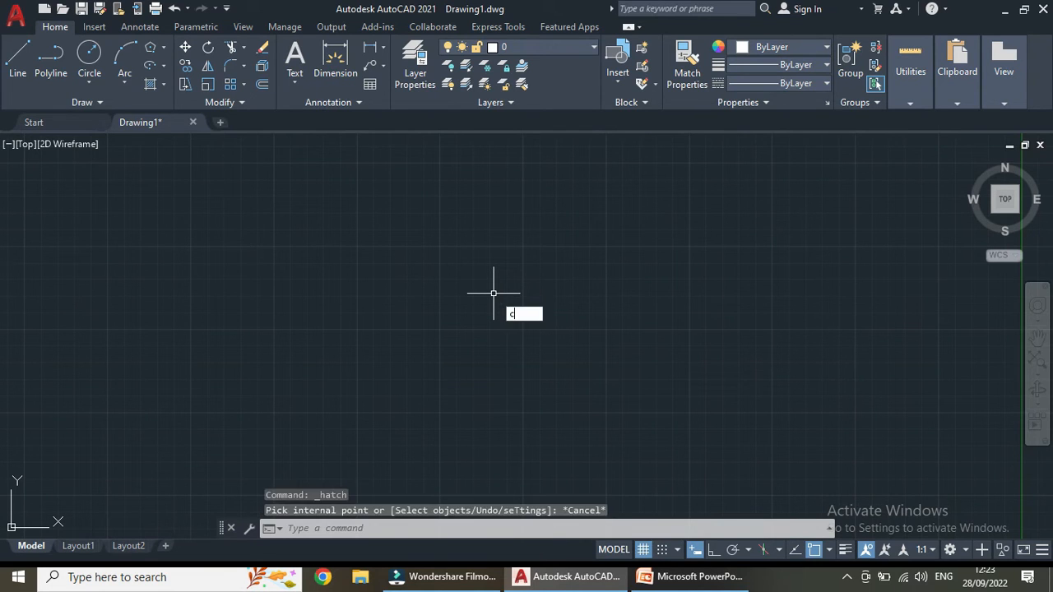
key("Return")
left_click(493, 292)
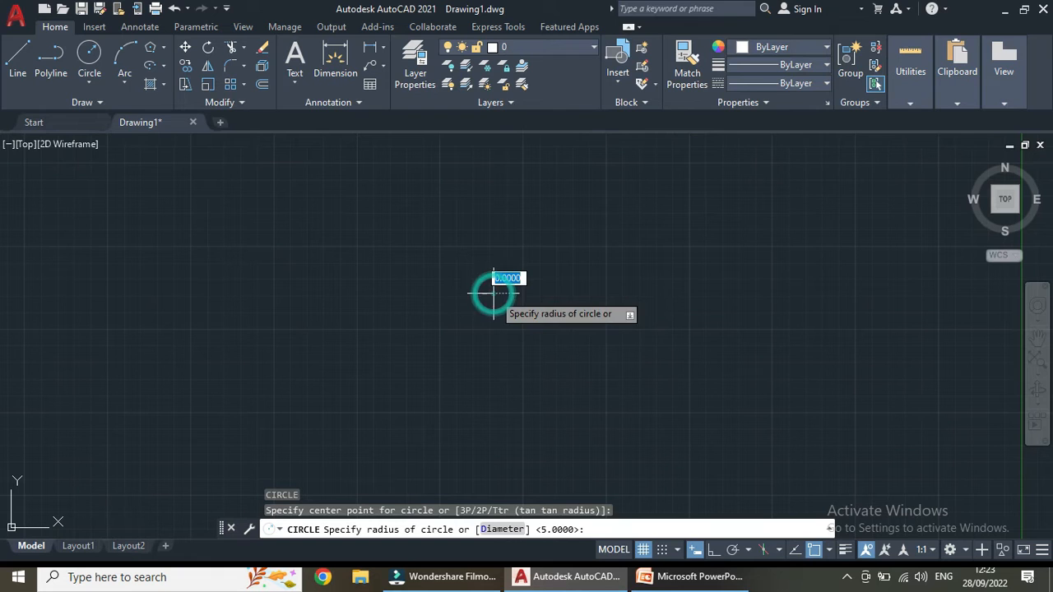
left_click(493, 234)
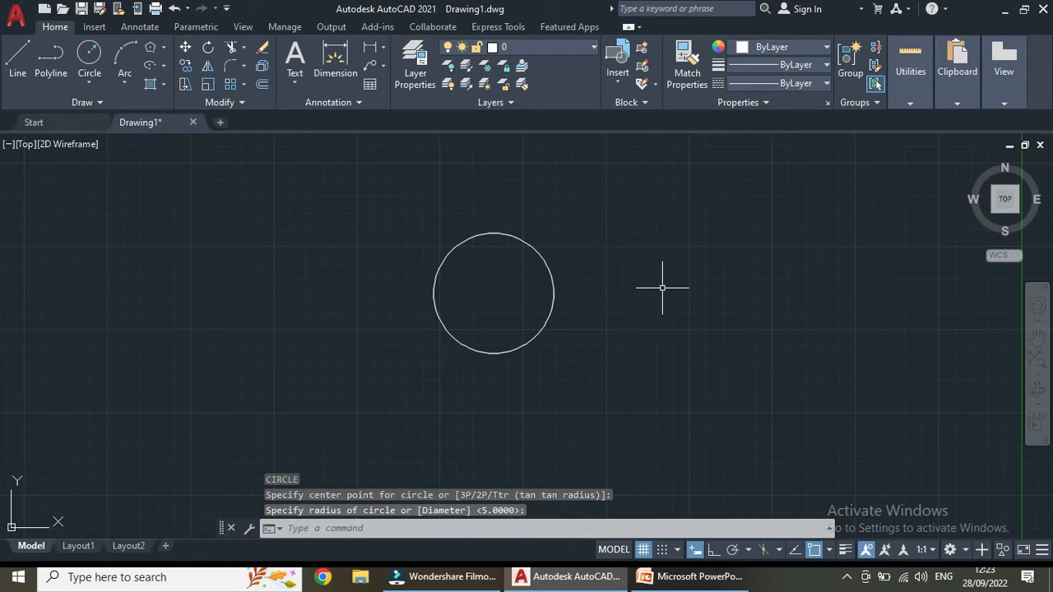
key("Return")
left_click(662, 288)
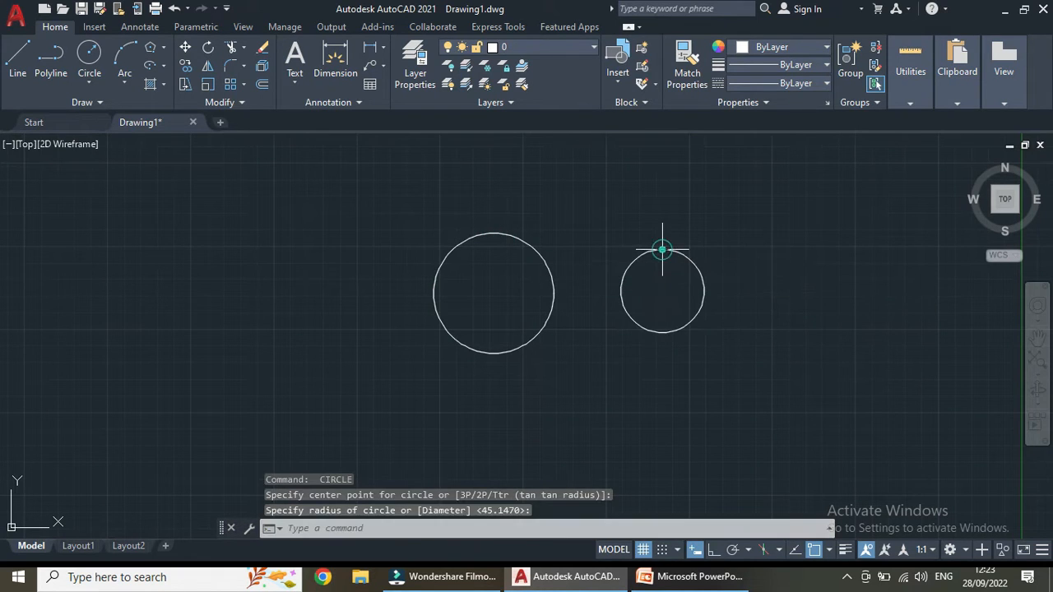
key("Return")
left_click(324, 277)
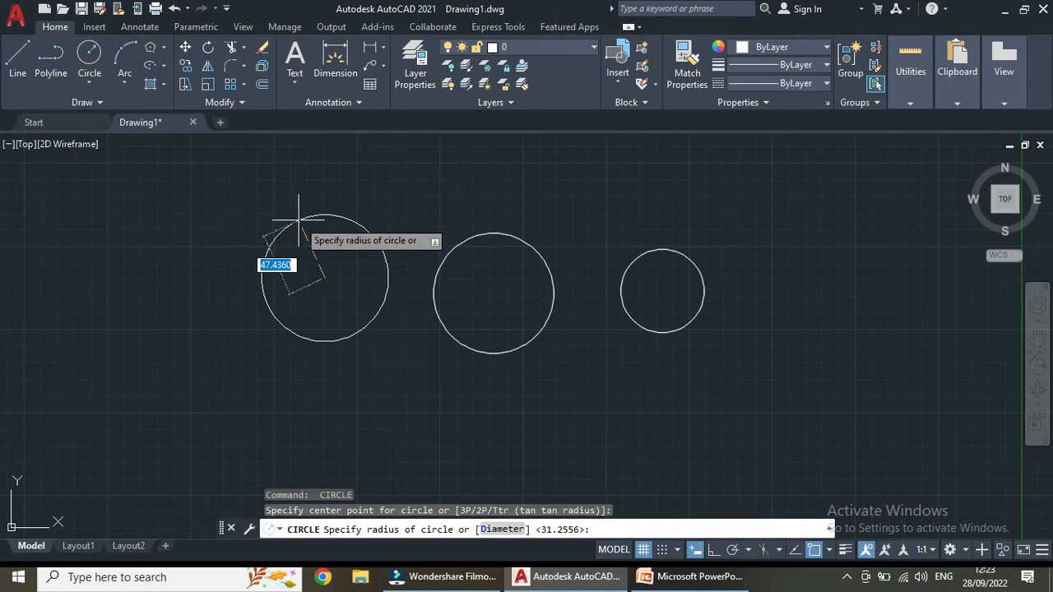
left_click(299, 220)
Step: Draw a circle of radius about 13.5 below the row and one of radius about 7 inside the right-hand circle
left_click(587, 423)
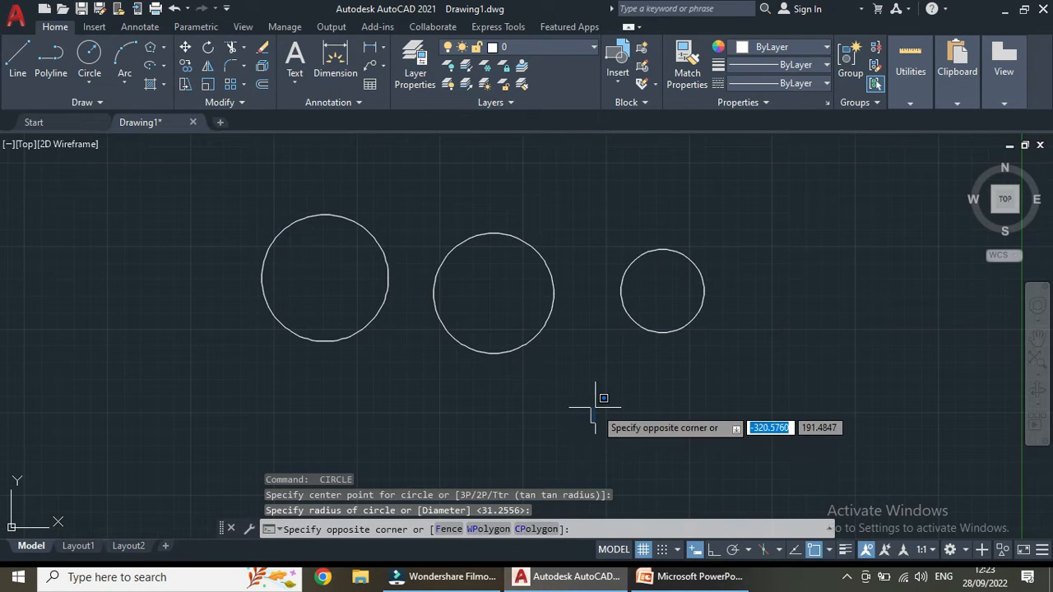
key("Escape")
type("c")
key("Return")
left_click(601, 436)
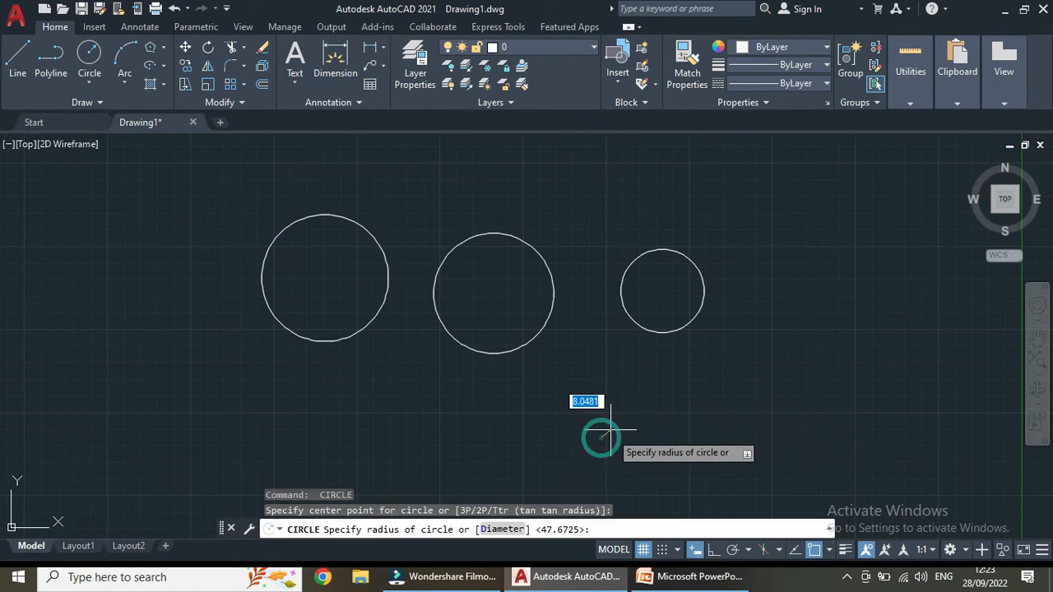
left_click(613, 423)
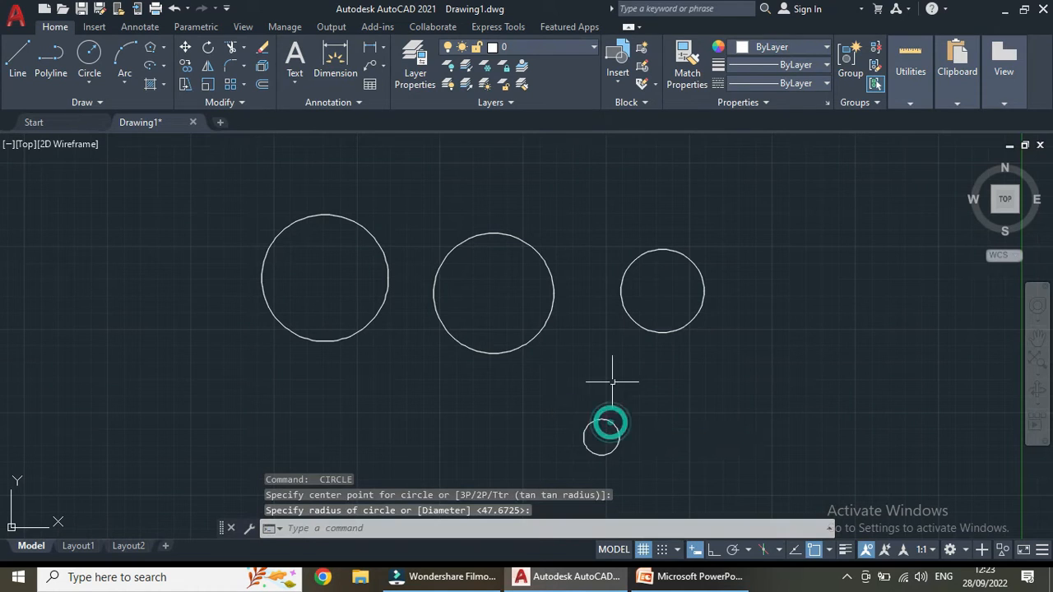
key("Return")
left_click(642, 309)
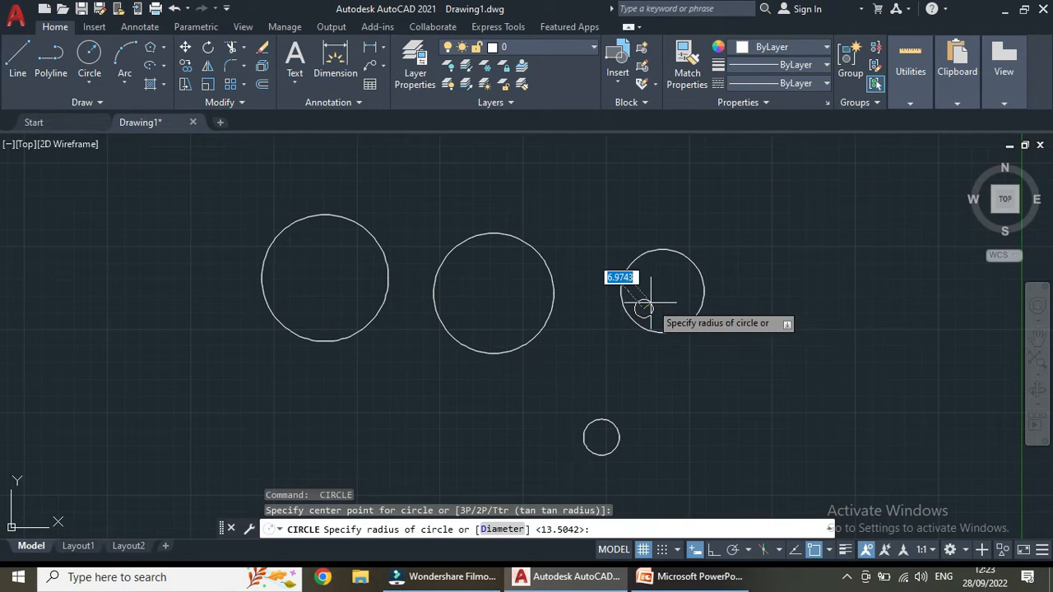
left_click(650, 301)
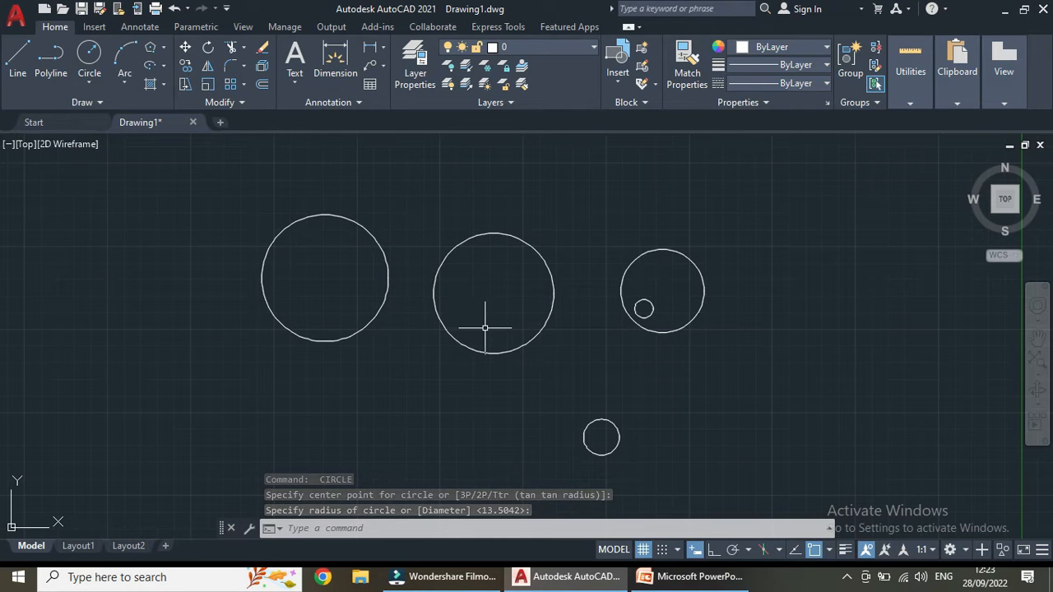
Step: Draw a narrow upright rectangle inside the middle circle
type("re")
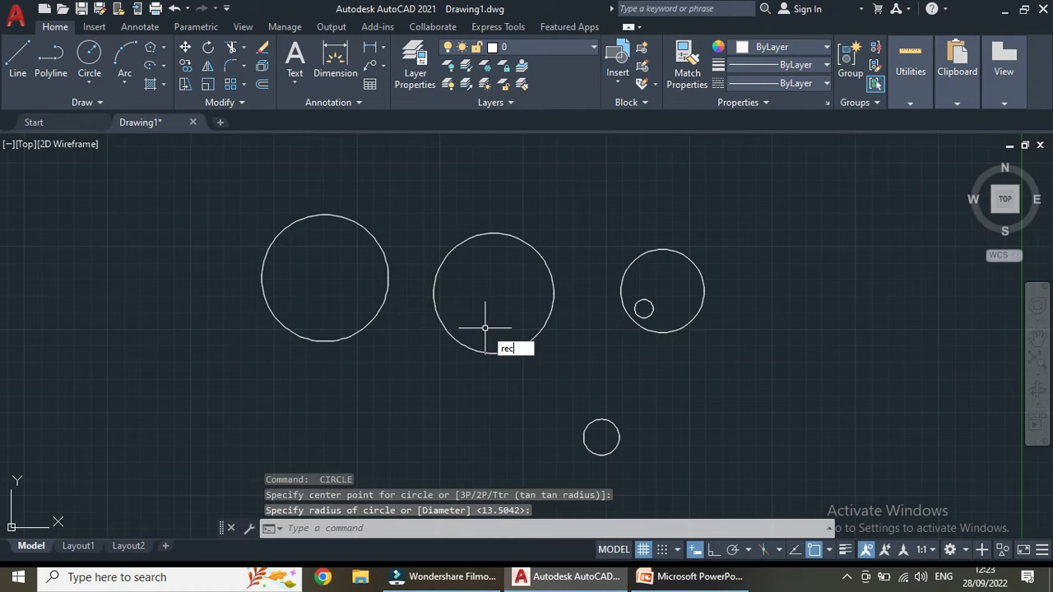
type("c")
key("Return")
left_click(485, 328)
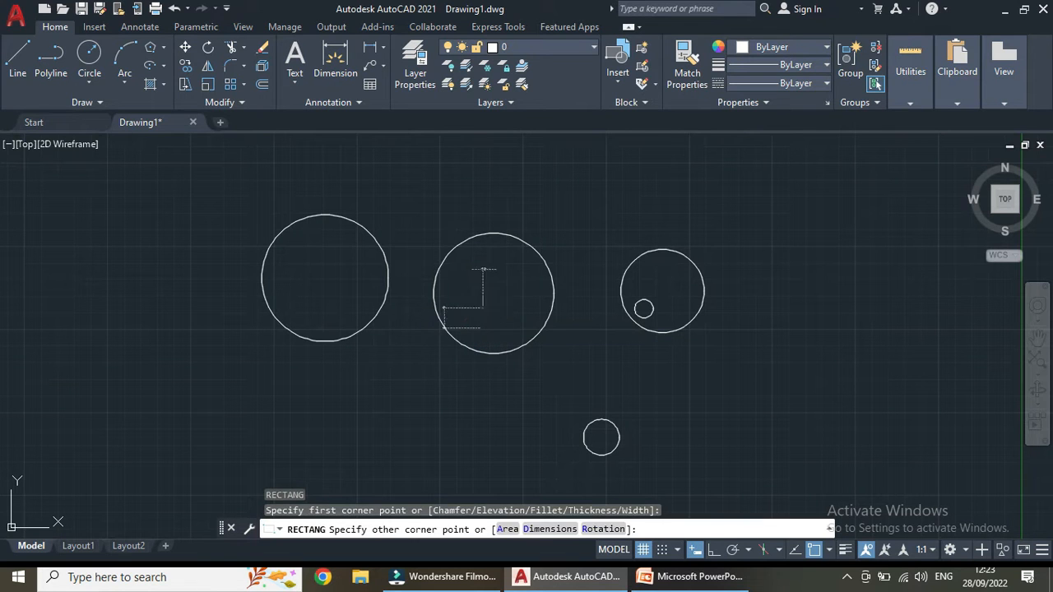
left_click(483, 309)
scroll(493, 322, "up", 5)
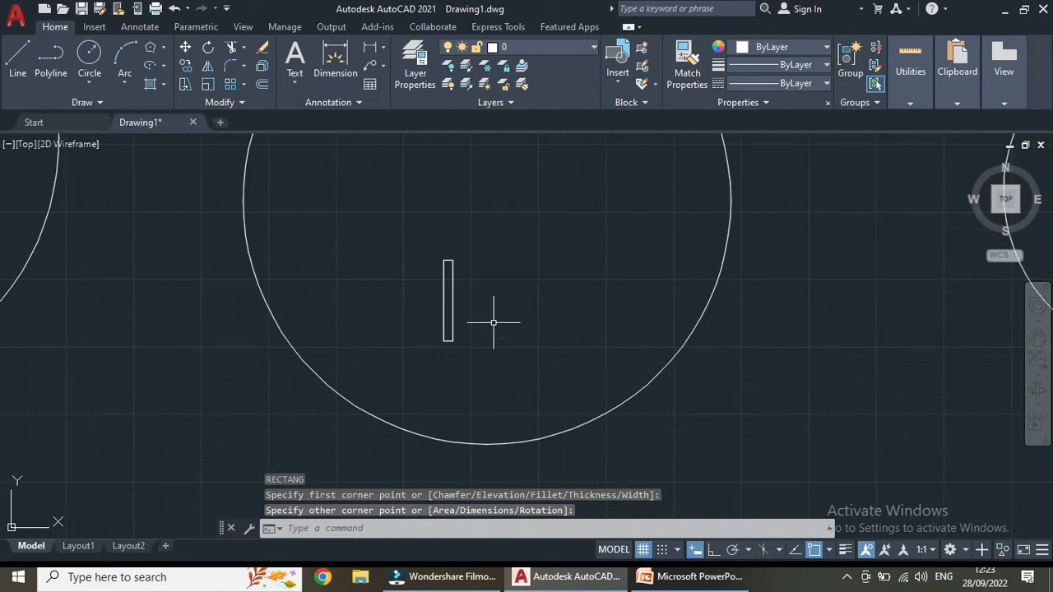
scroll(490, 322, "down", 5)
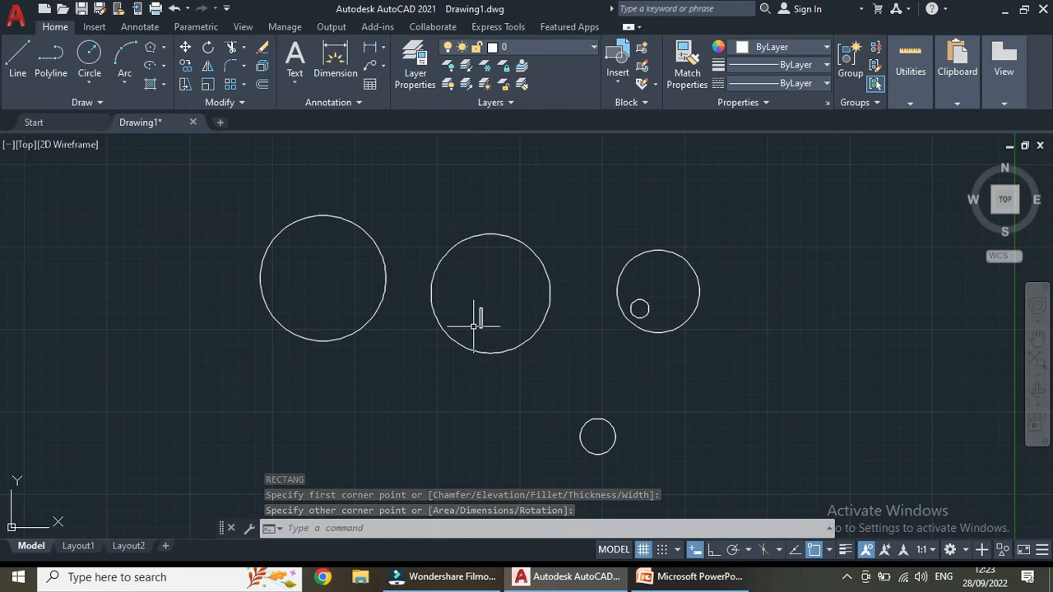
Step: Delete the narrow rectangle from inside the middle circle
left_click(483, 320)
left_click(535, 345)
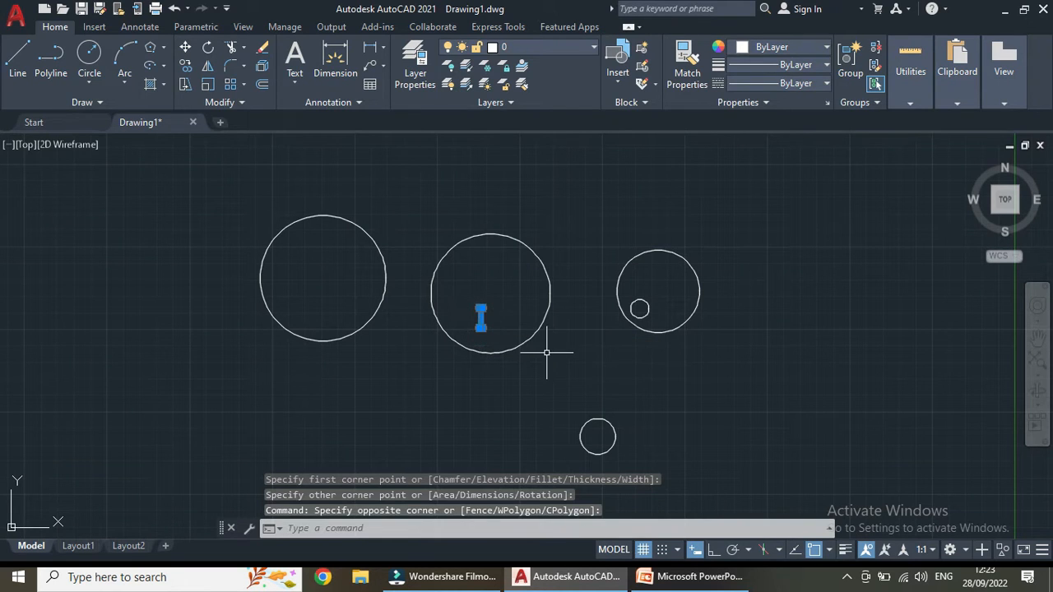
key("Delete")
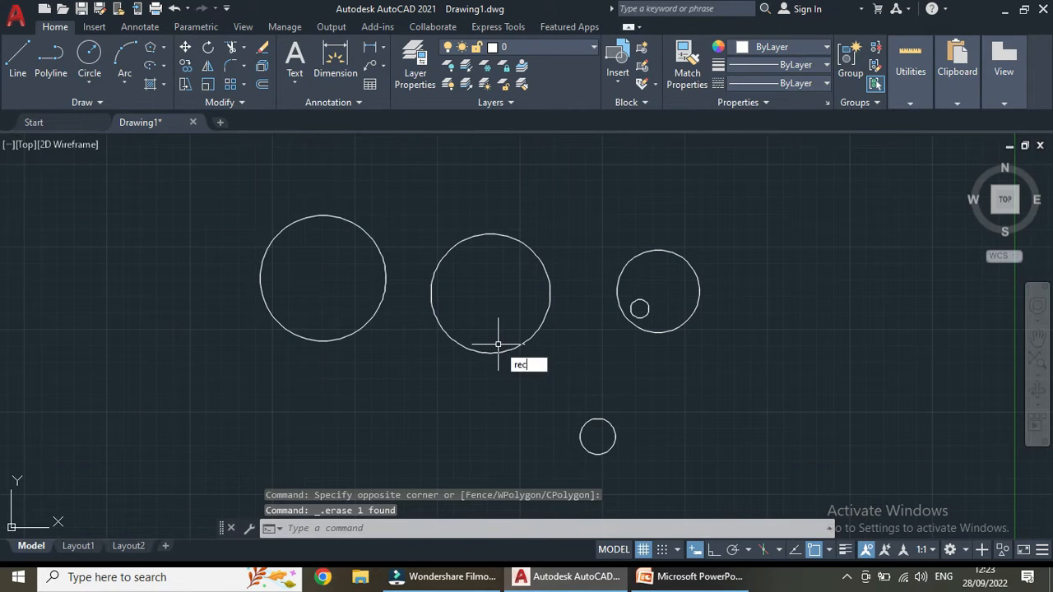
Step: Draw a small square entirely inside the middle circle
type("rec")
key("Return")
left_click(460, 286)
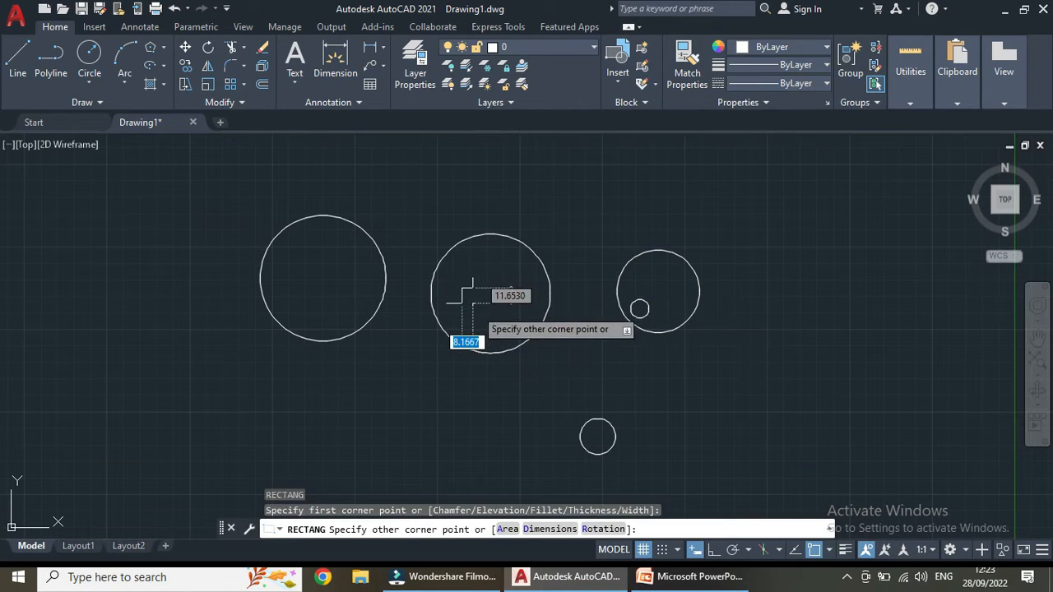
left_click(494, 320)
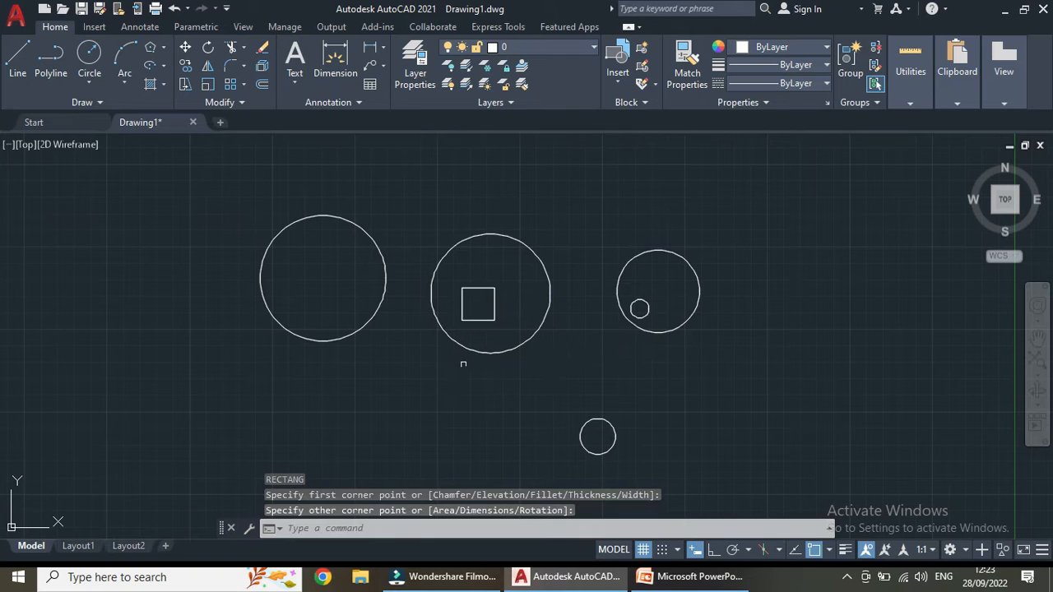
Step: Draw a larger rectangle that overlaps the upper part of the middle circle and extends above it
left_click(464, 173)
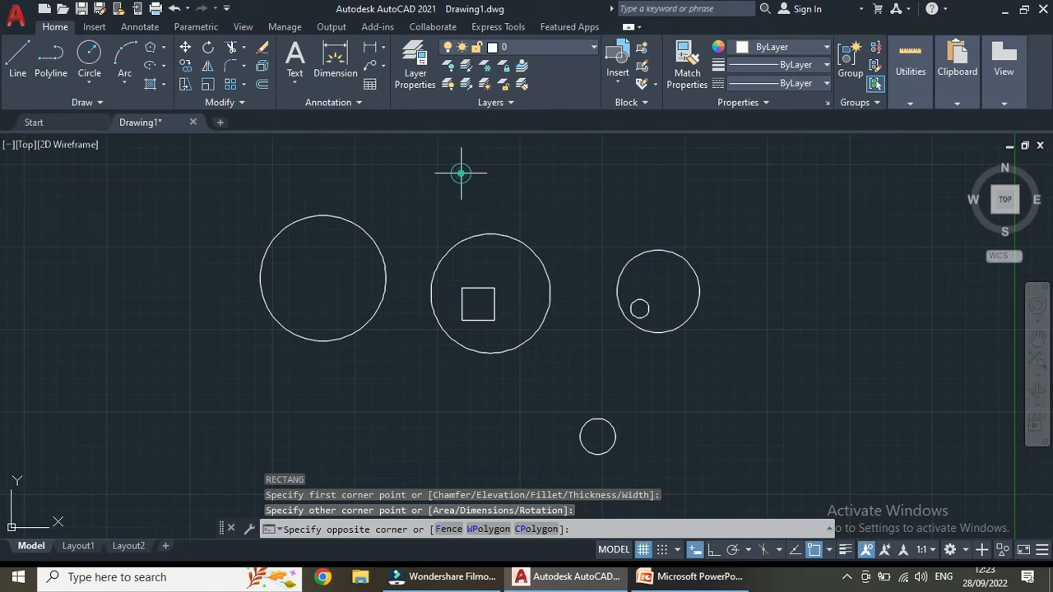
left_click(442, 222)
key("Return")
left_click(447, 200)
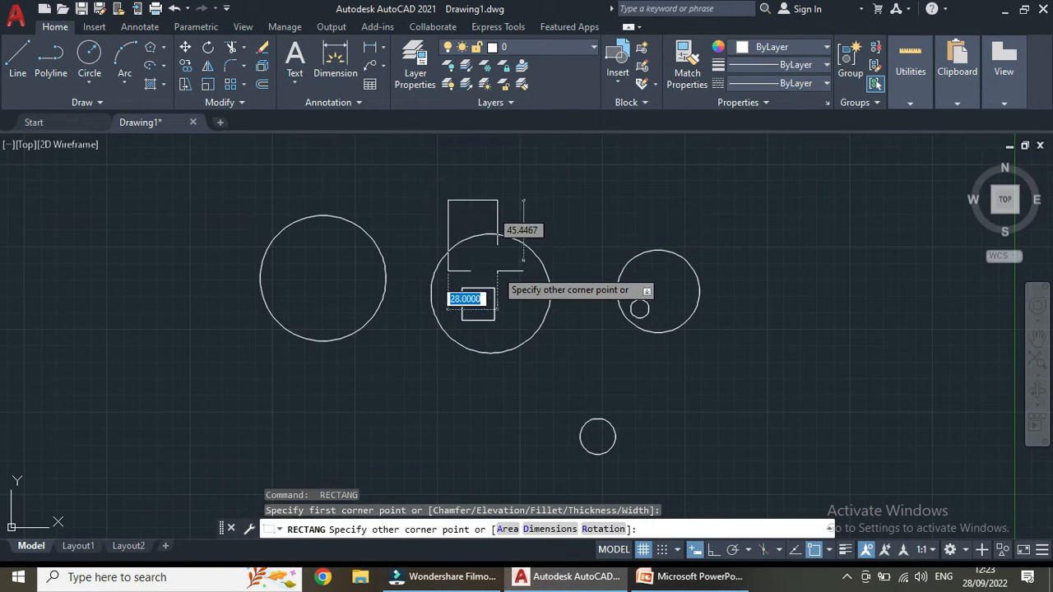
left_click(529, 276)
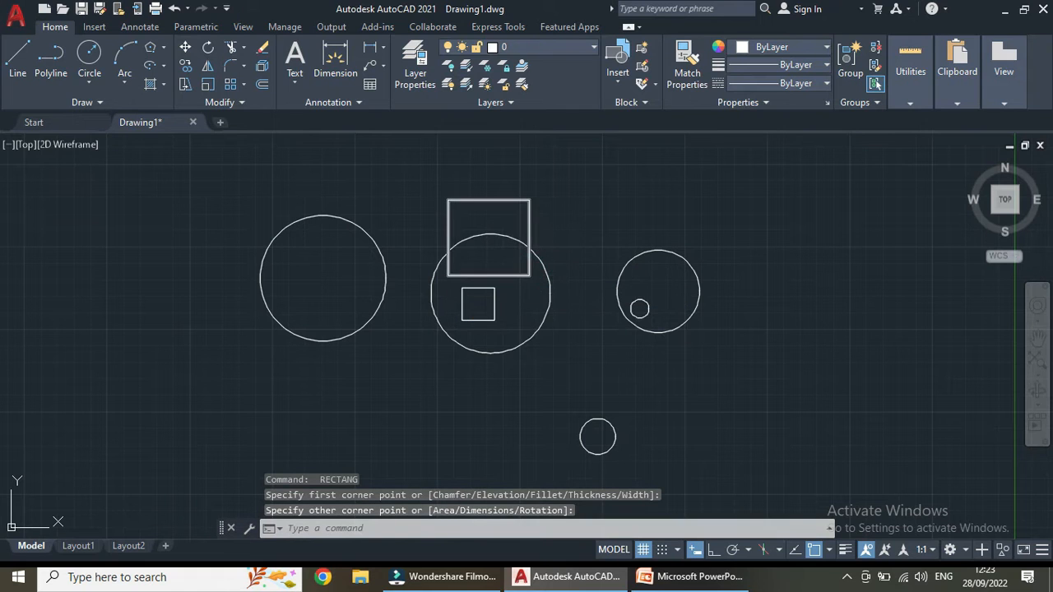
Step: Start a Hatch and pick the part of the large rectangle lying outside the middle circle as its area
scroll(592, 337, "up", 2)
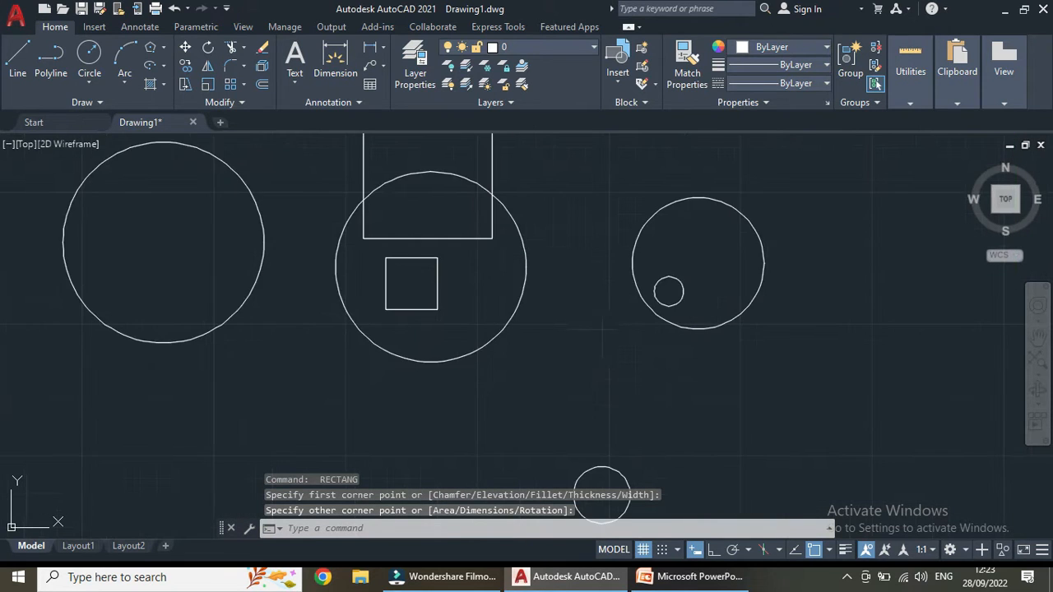
scroll(602, 329, "down", 4)
scroll(688, 360, "up", 2)
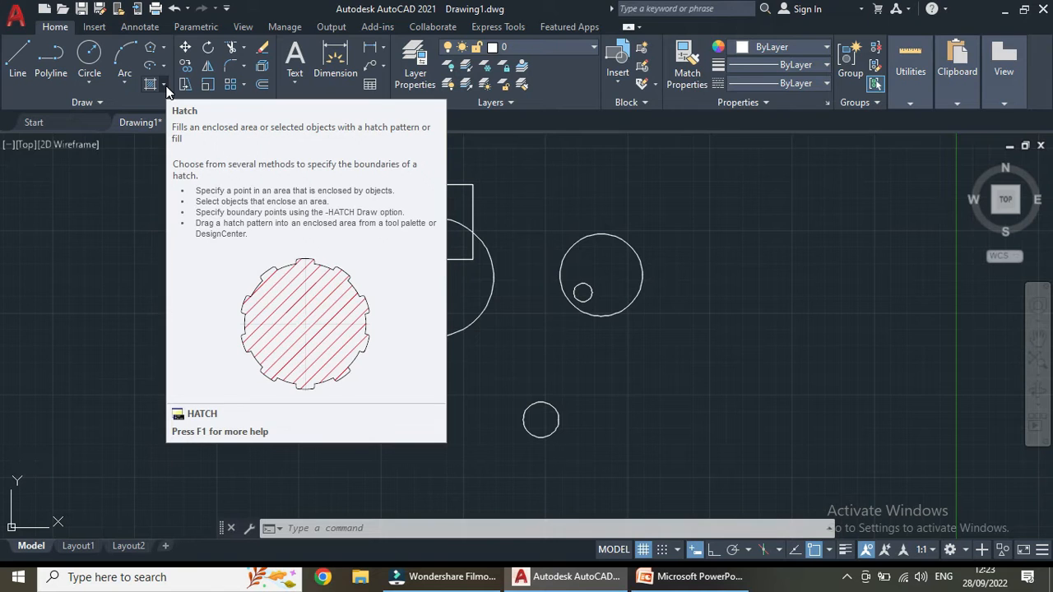
left_click(165, 86)
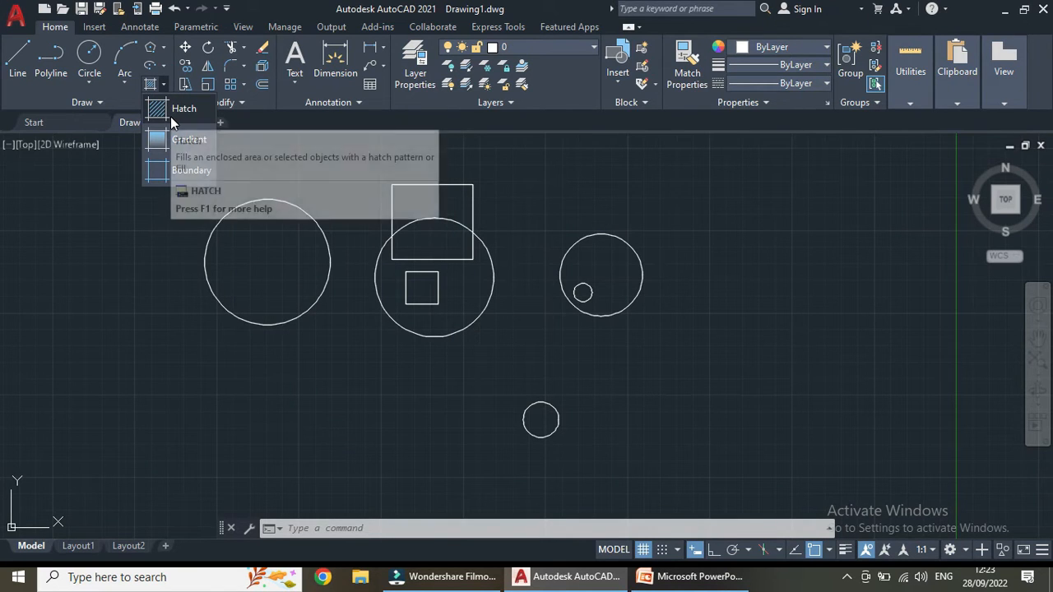
left_click(174, 110)
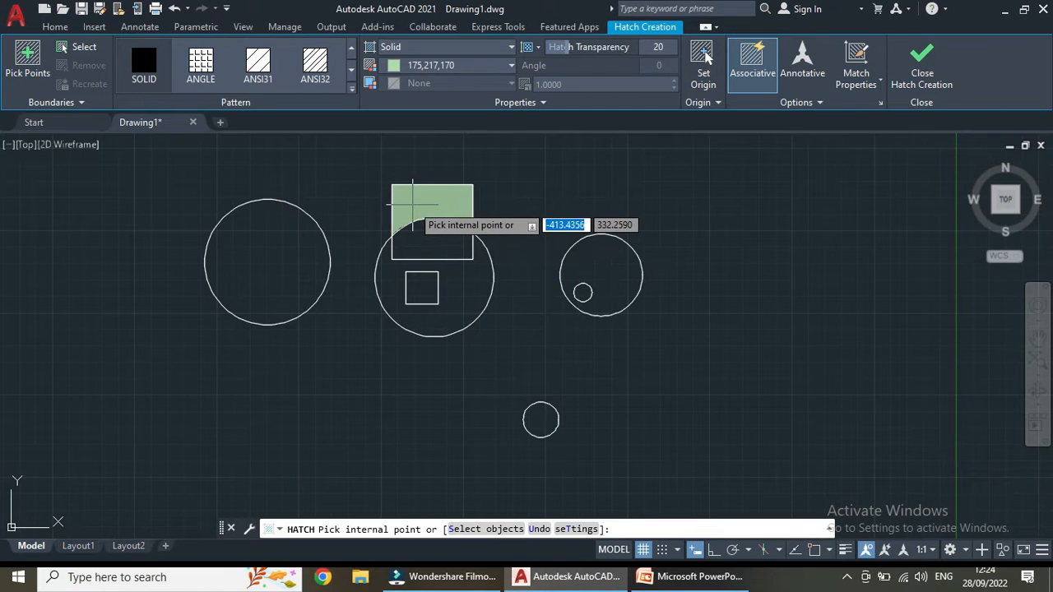
left_click(413, 203)
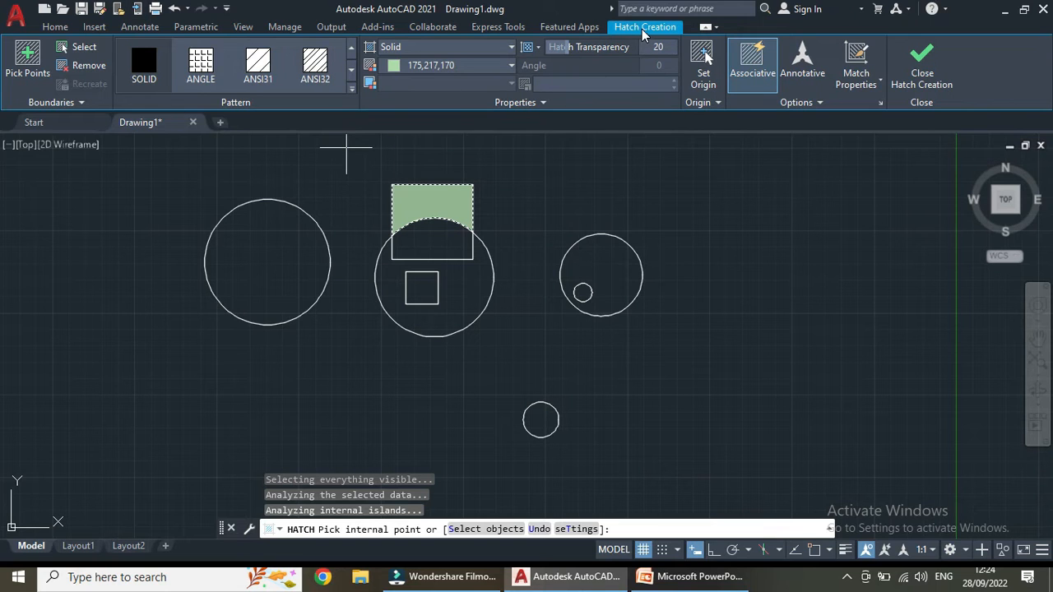
Step: Try the SOLID, ANSI31 and ANSI32 patterns in turn on the hatched rectangle area
left_click(153, 49)
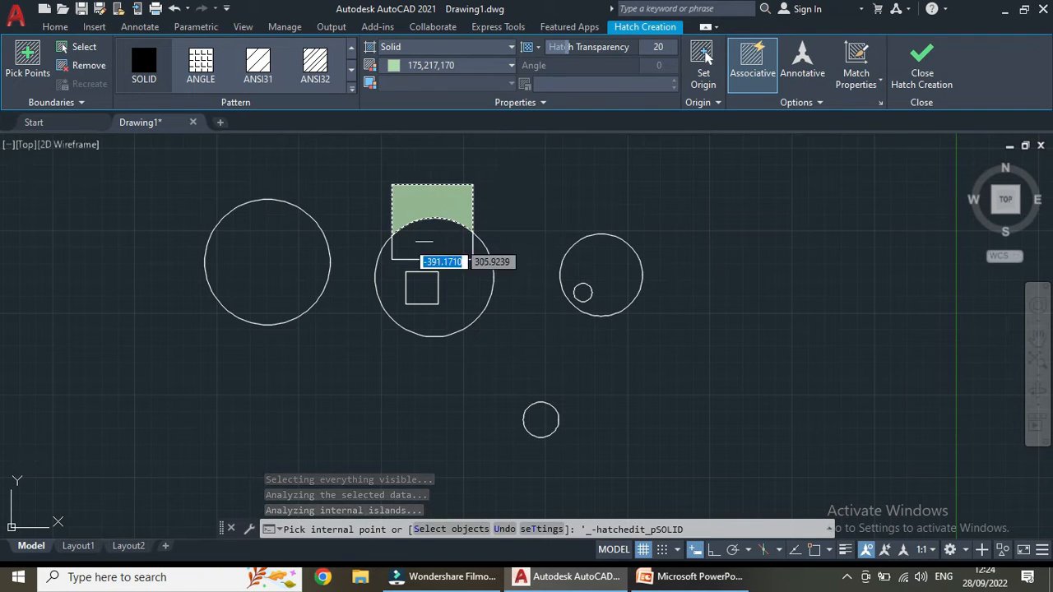
left_click(144, 65)
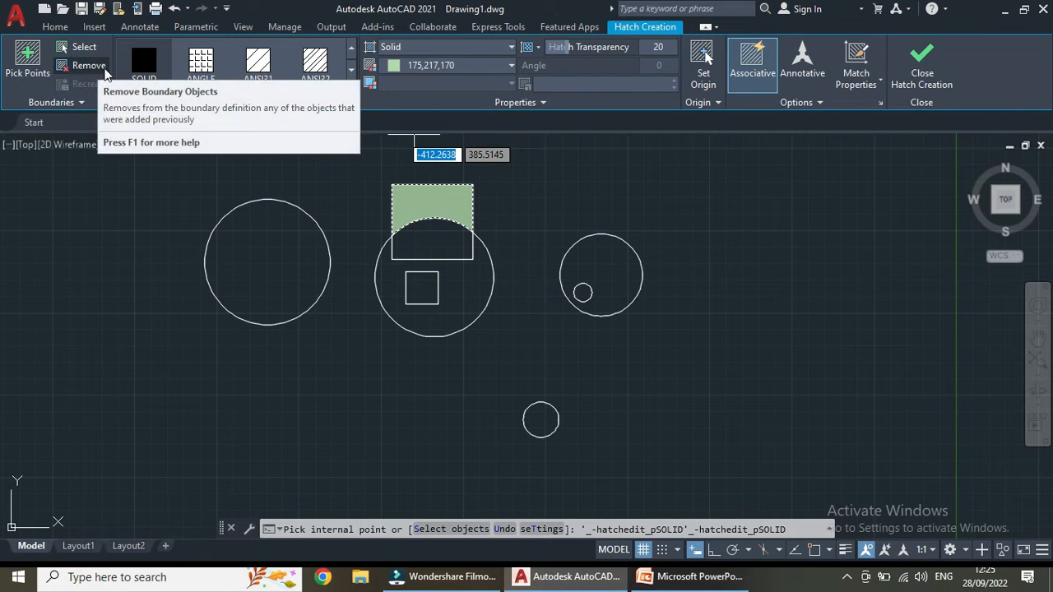
left_click(247, 72)
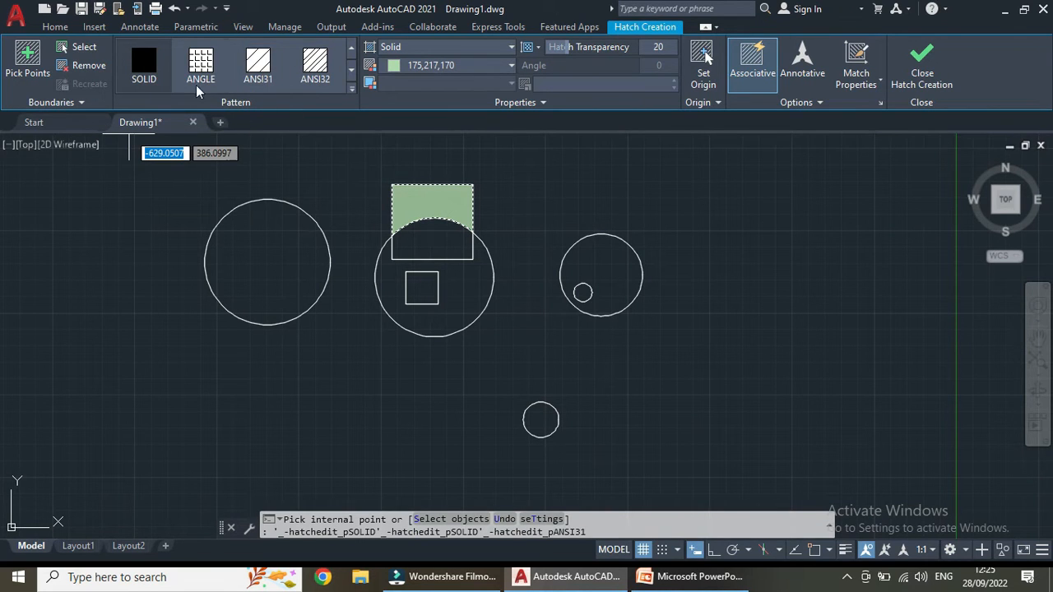
left_click(325, 63)
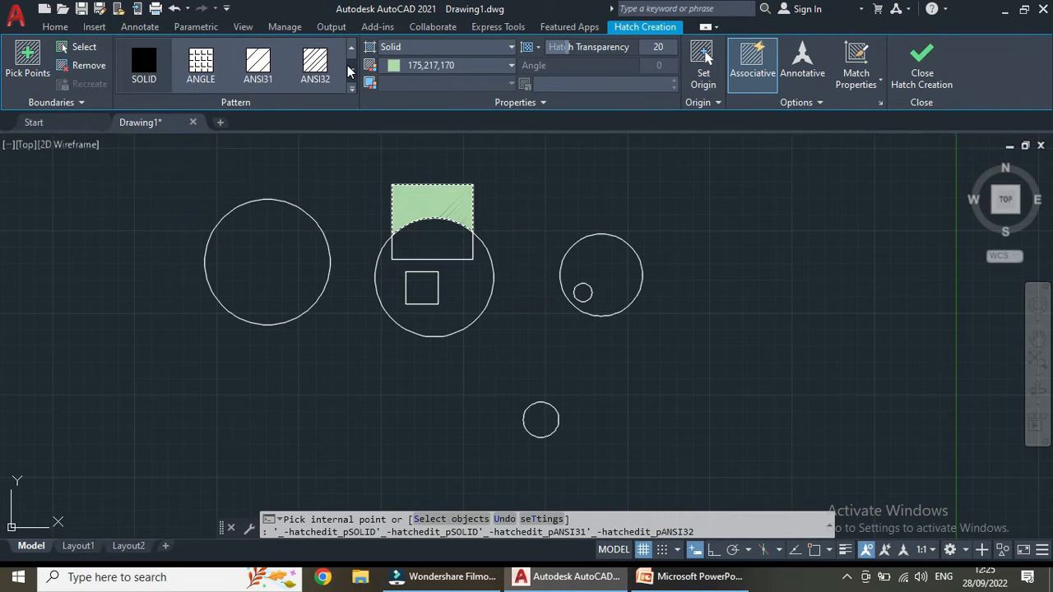
Step: Look through the available hatch patterns as far as the gradient ones
left_click(348, 67)
left_click(348, 67)
left_click(347, 65)
left_click(347, 65)
left_click(347, 65)
left_click(347, 65)
left_click(347, 65)
left_click(347, 65)
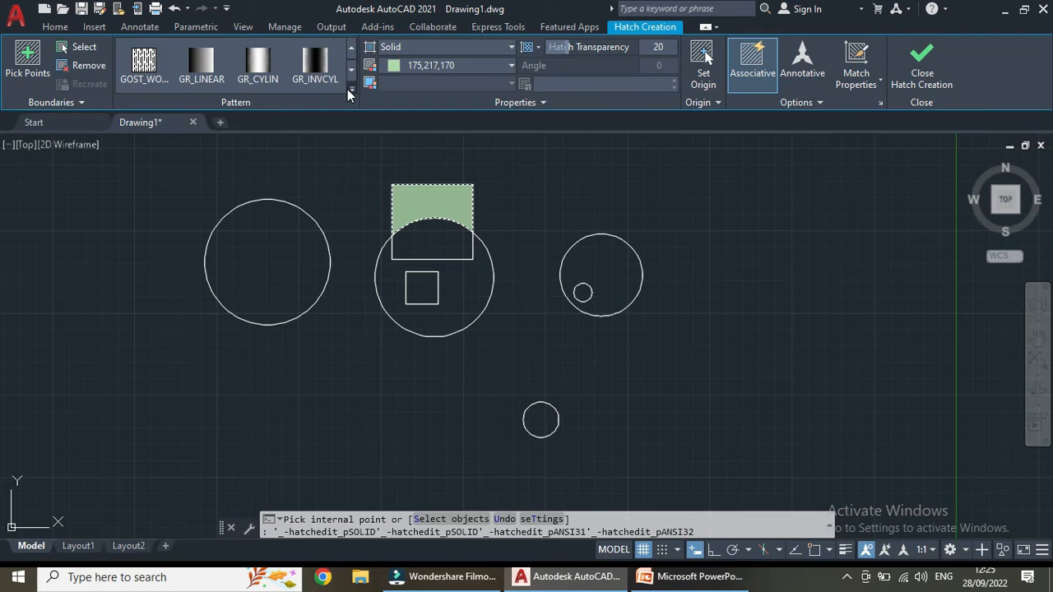
Step: Apply the NET pattern to the hatch on the rectangle area outside the middle circle
left_click(351, 88)
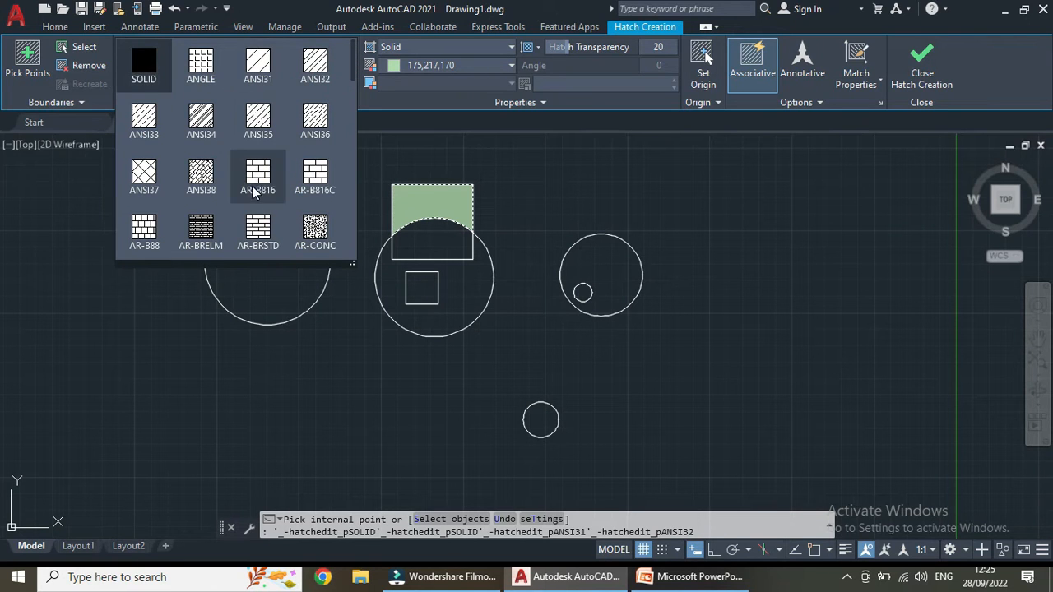
scroll(257, 175, "down", 6)
scroll(256, 175, "down", 10)
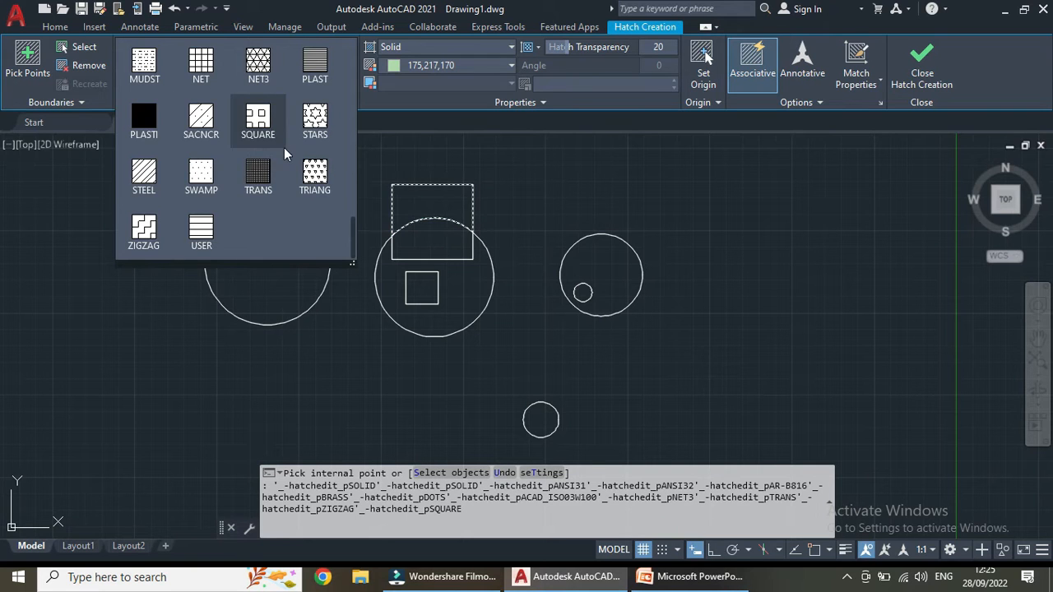
scroll(280, 163, "up", 1)
scroll(280, 156, "up", 1)
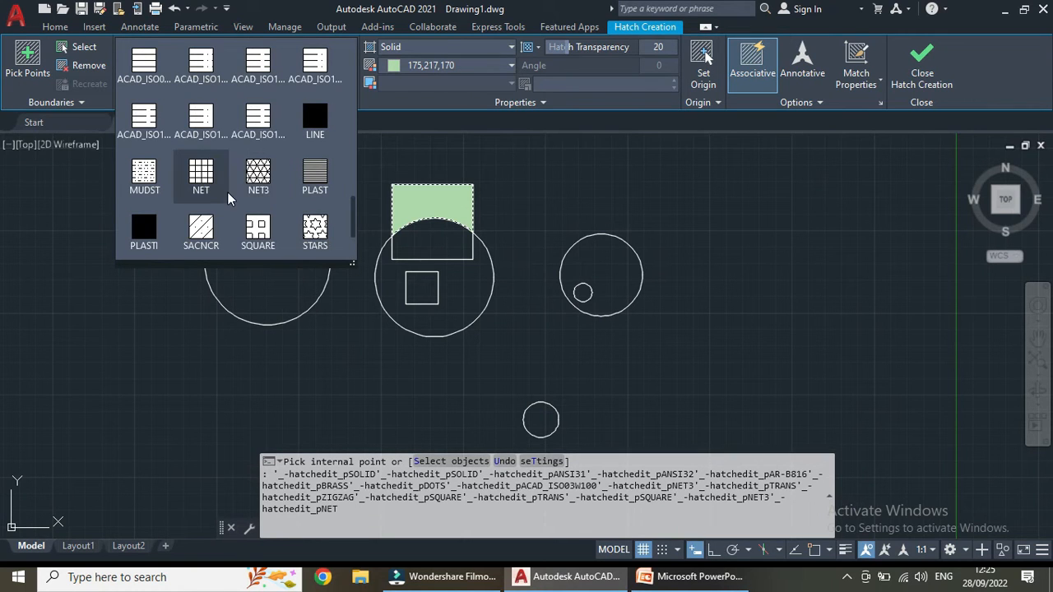
left_click(203, 192)
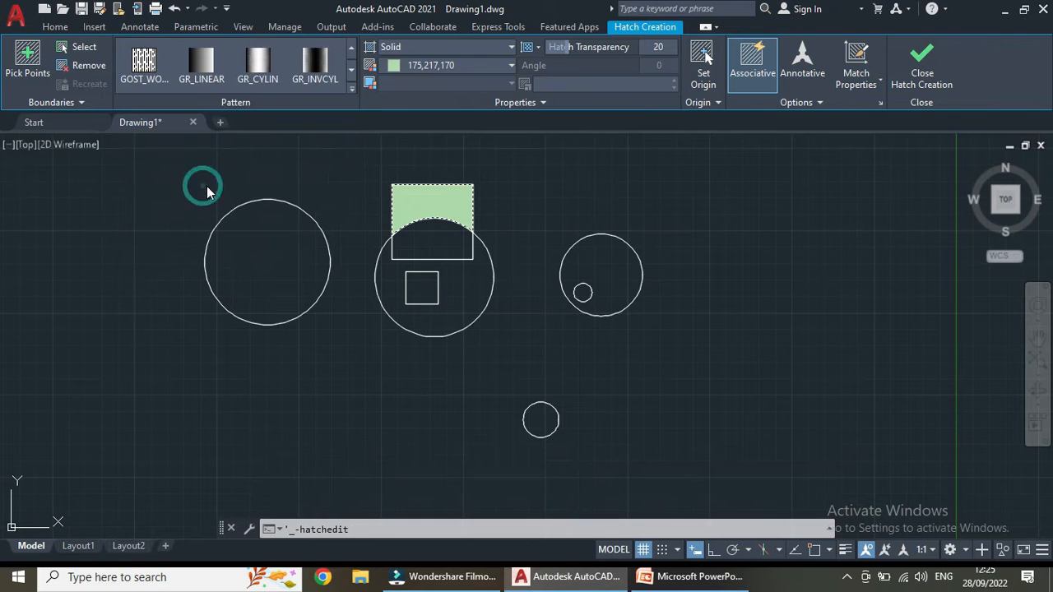
left_click(417, 194)
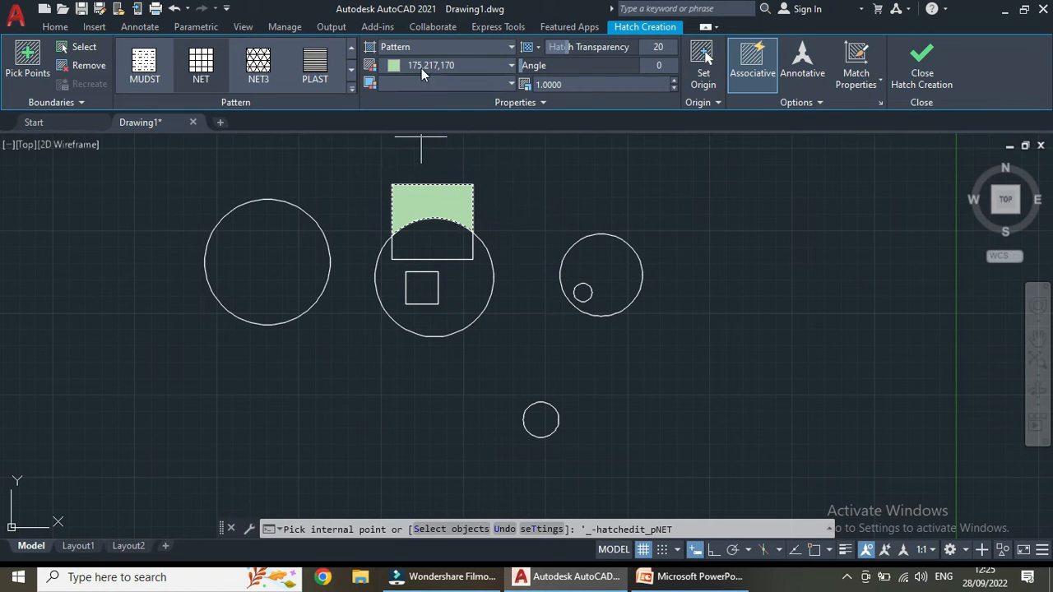
Step: Set the hatch type to Pattern and its colour to orange 242,103,34
left_click(503, 47)
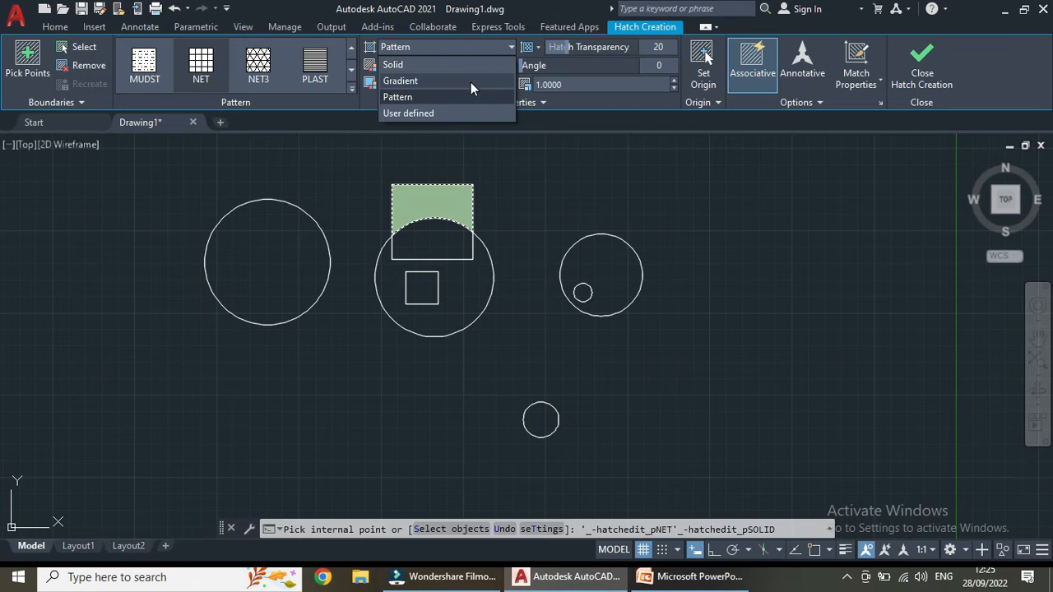
left_click(464, 98)
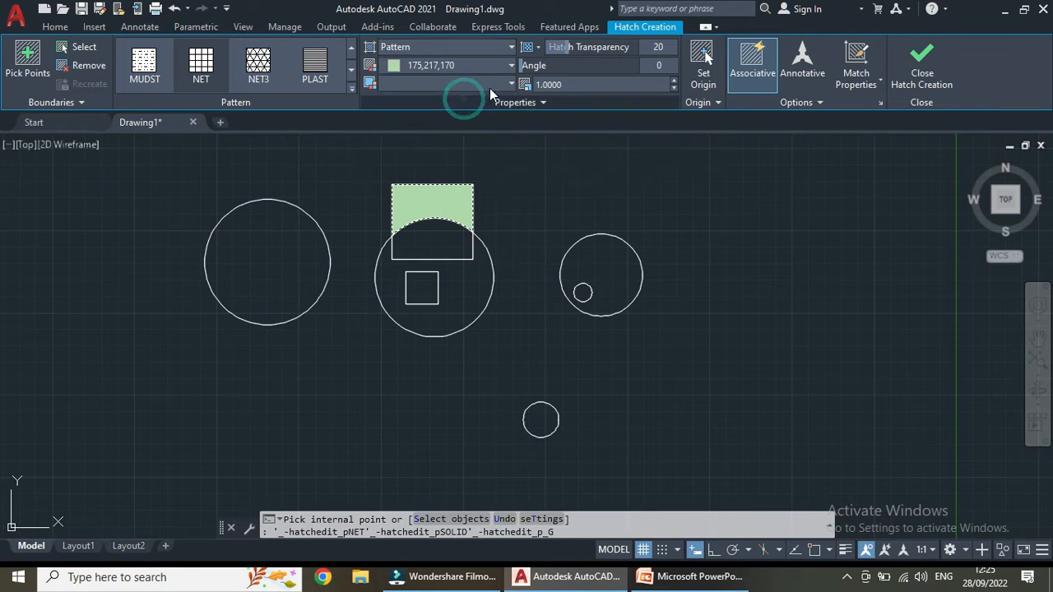
left_click(507, 65)
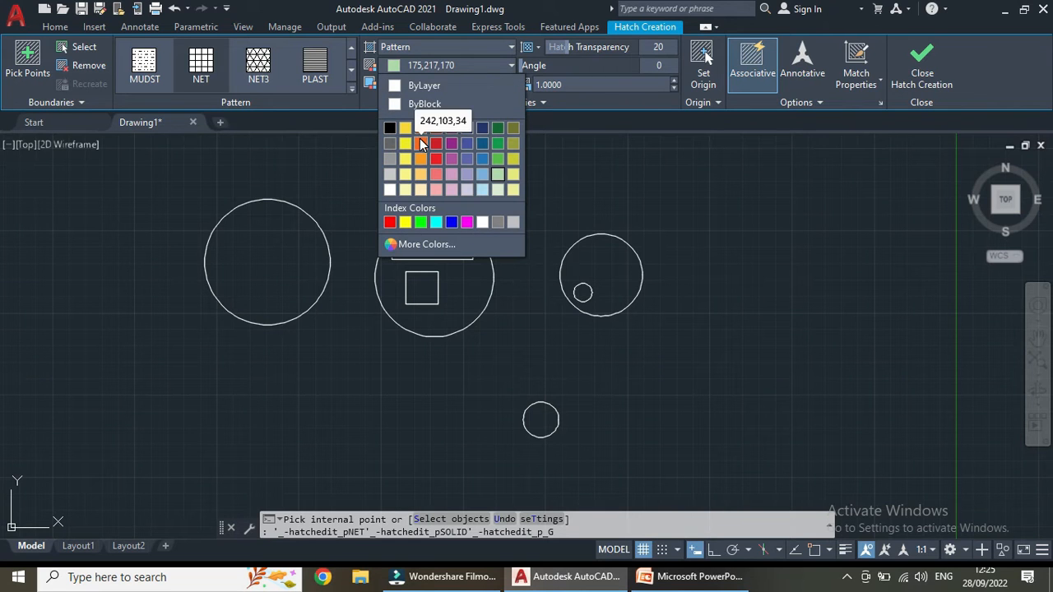
left_click(404, 143)
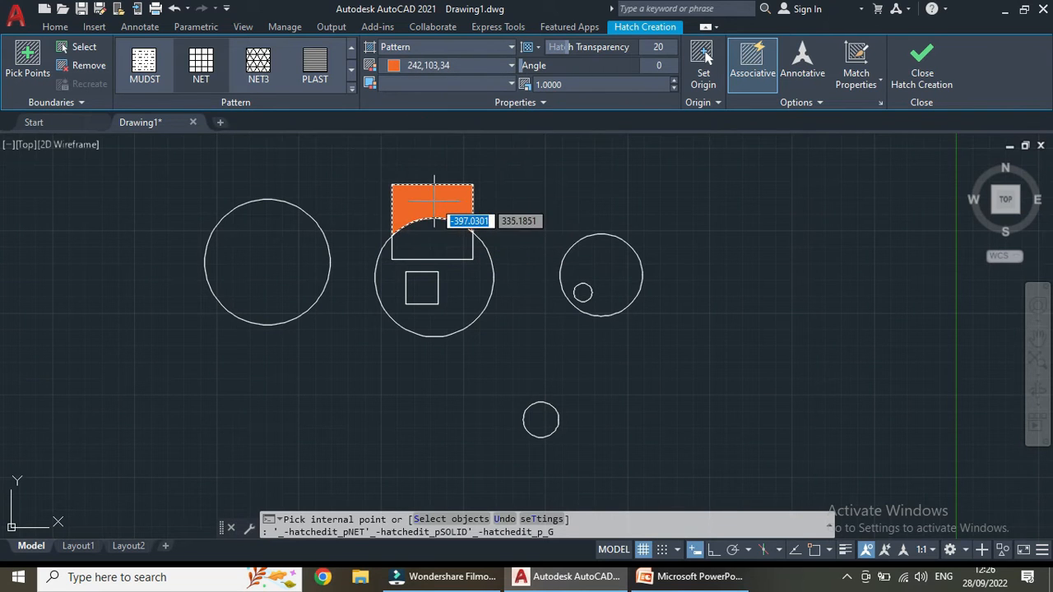
Step: Inspect the NET hatch lines up close and set the hatch pattern scale to 3
scroll(433, 200, "up", 8)
scroll(496, 256, "up", 5)
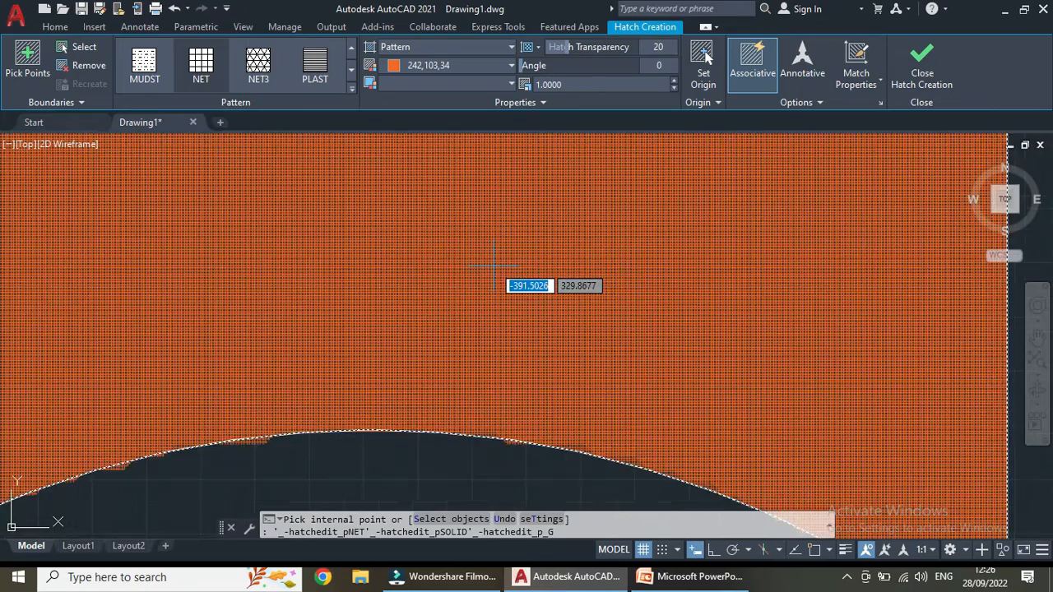
scroll(488, 315, "up", 3)
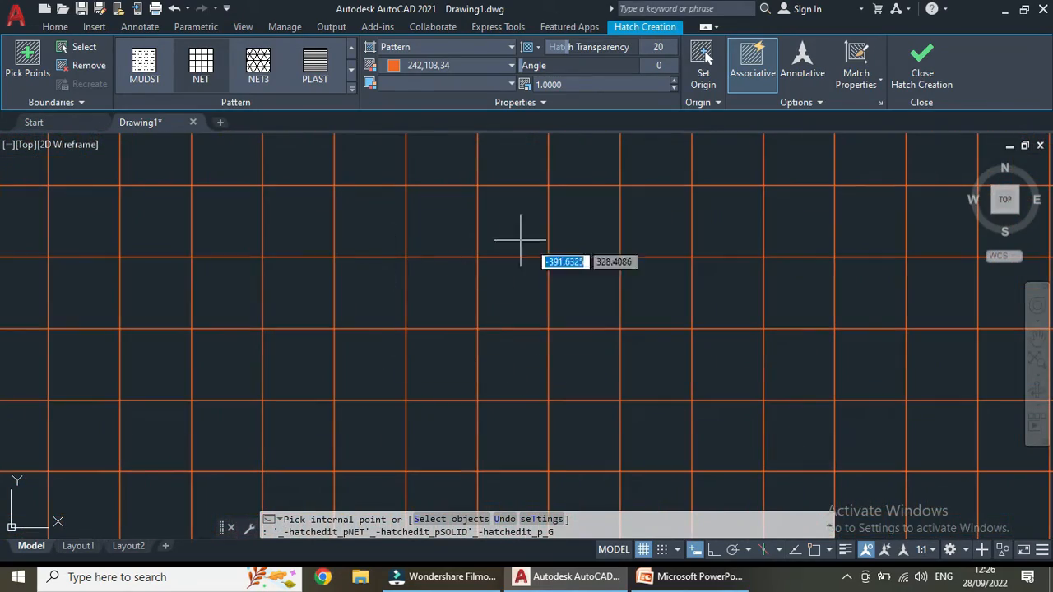
scroll(430, 311, "down", 5)
scroll(430, 312, "down", 4)
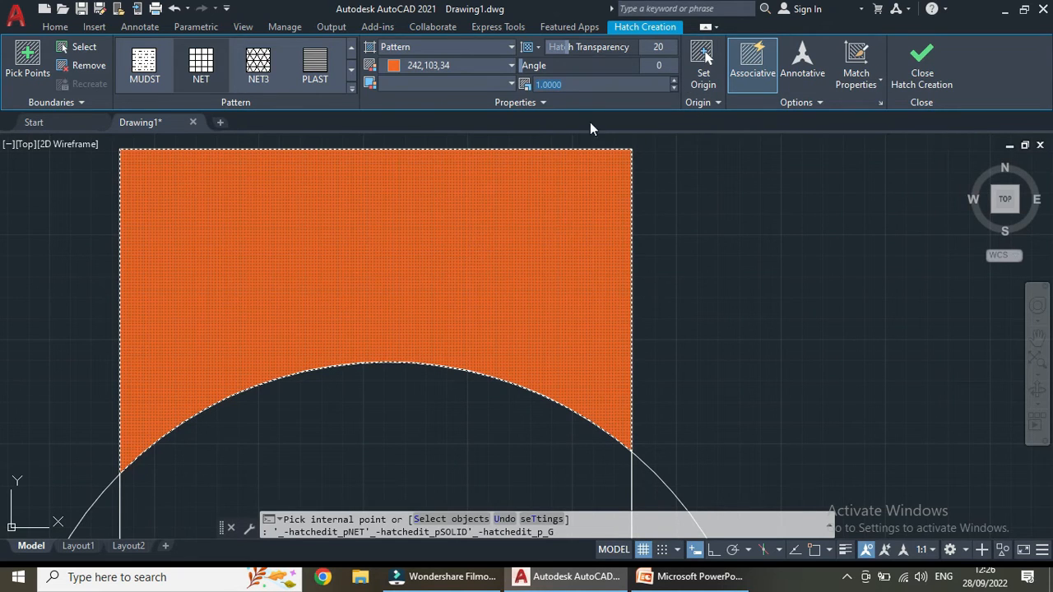
key("Return")
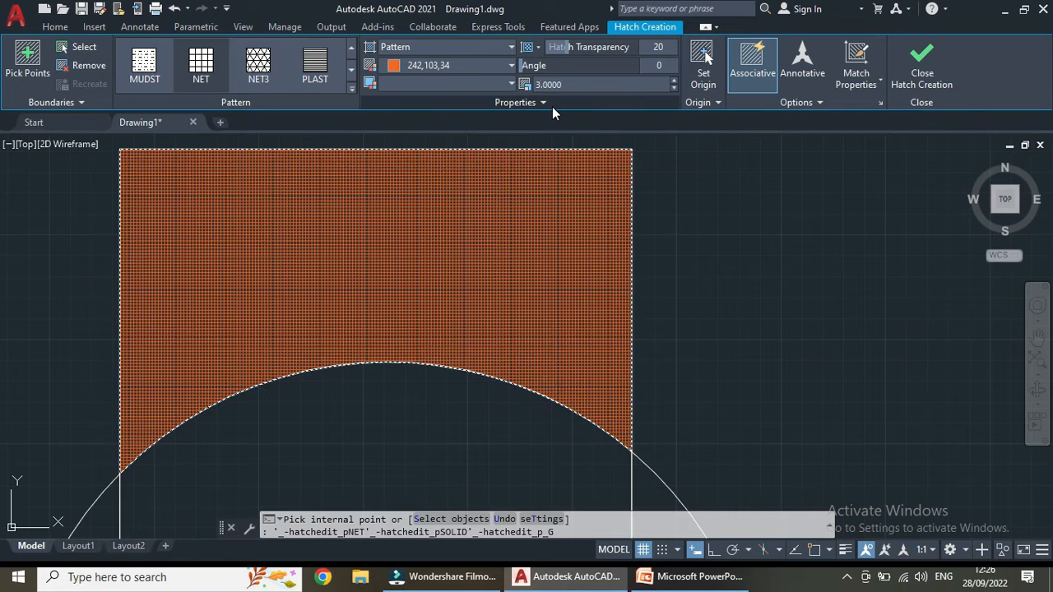
scroll(411, 362, "up", 2)
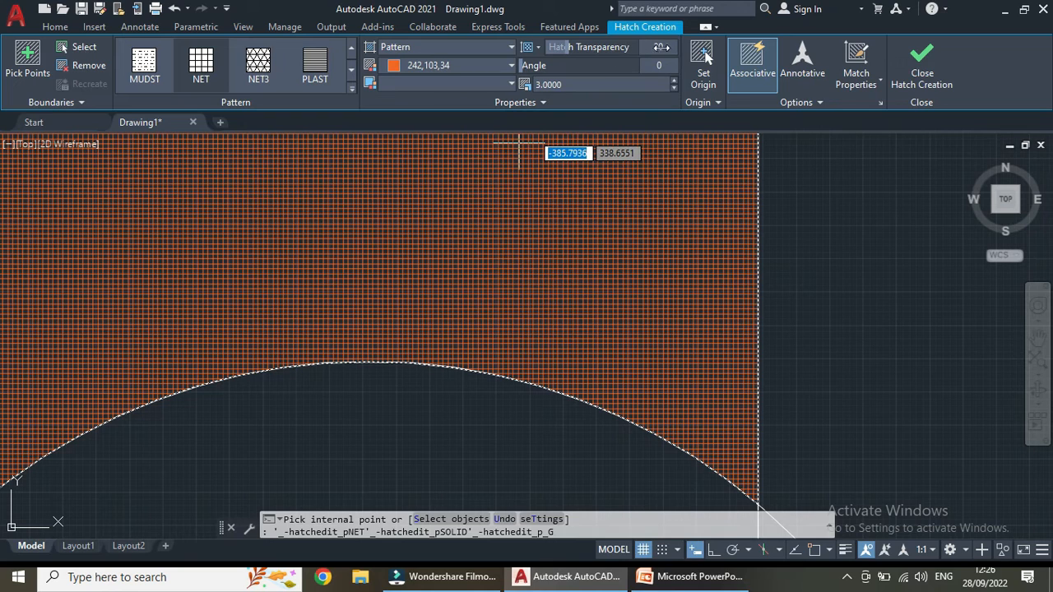
Step: Set the hatch transparency to 0 and inspect the hatched rectangle area
left_click(658, 48)
left_click_drag(663, 46, 534, 47)
scroll(235, 299, "down", 3)
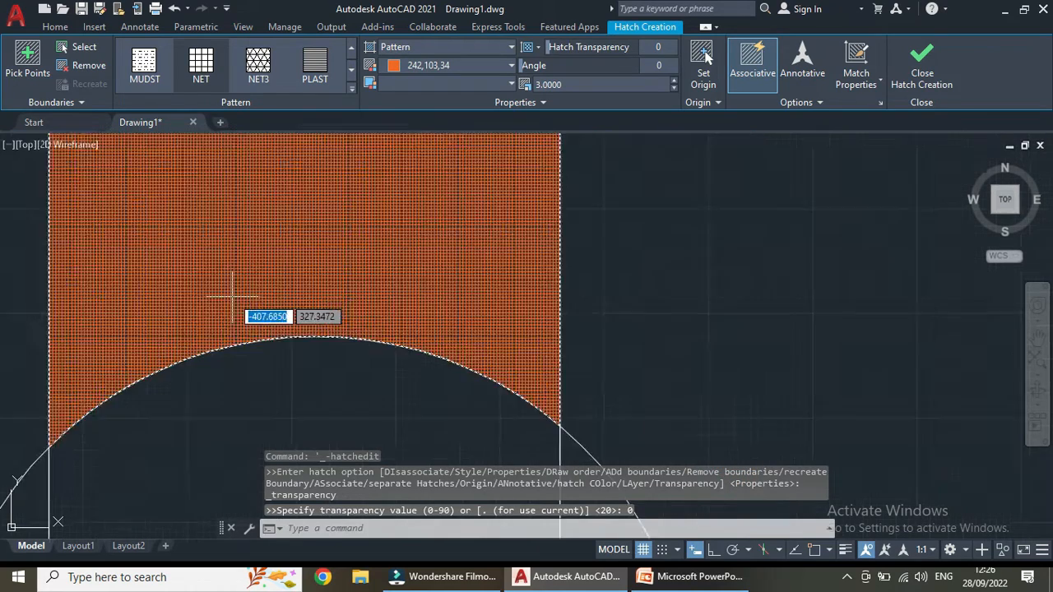
scroll(141, 214, "up", 2)
scroll(267, 279, "up", 2)
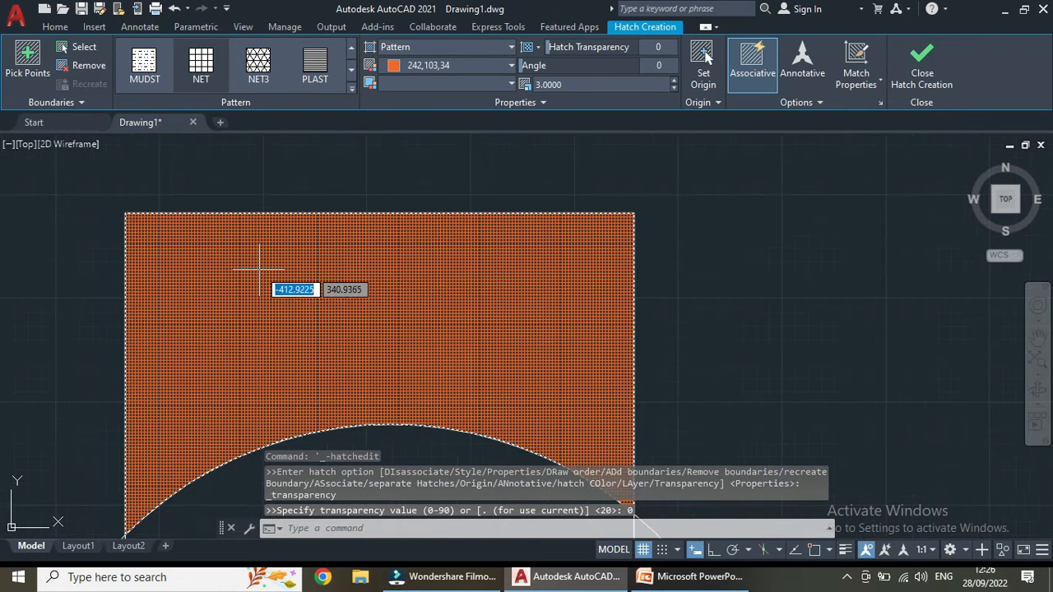
Step: Set the hatch pattern scale to 5 and check the grid spacing on the rectangle area
left_click(559, 85)
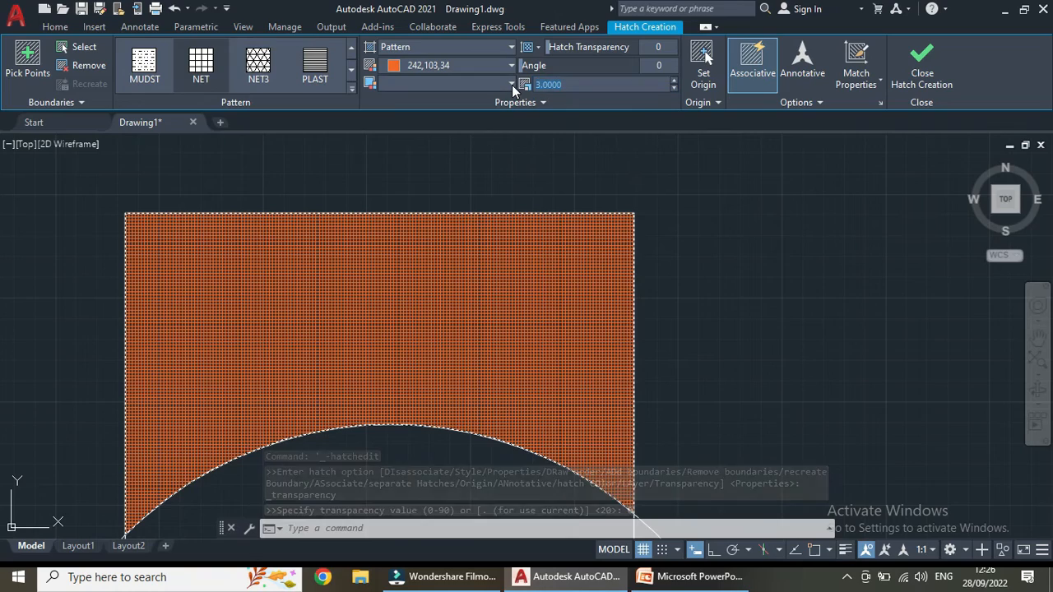
type("5")
key("Return")
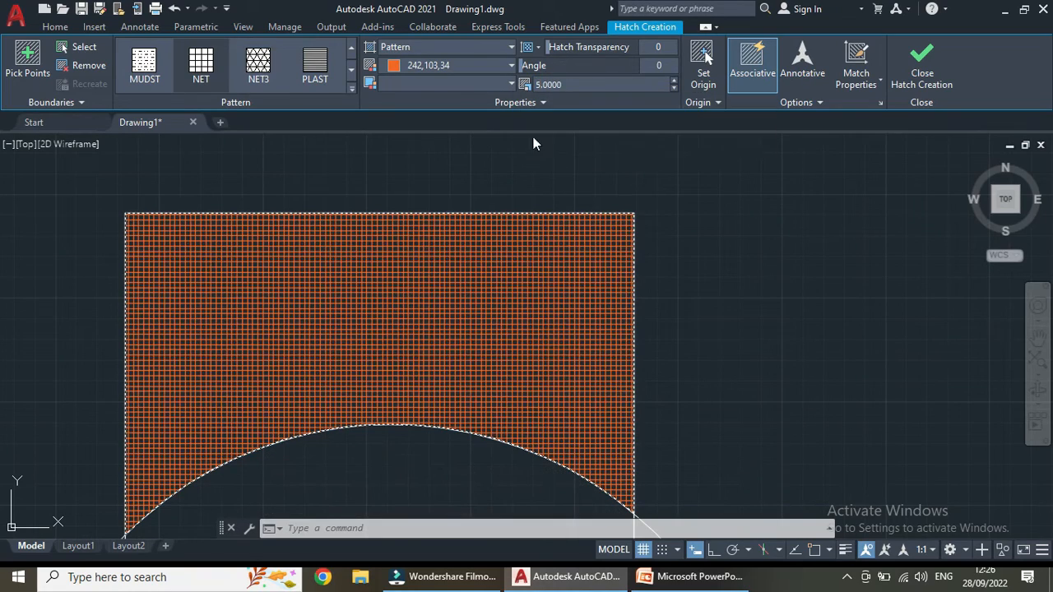
scroll(388, 333, "up", 4)
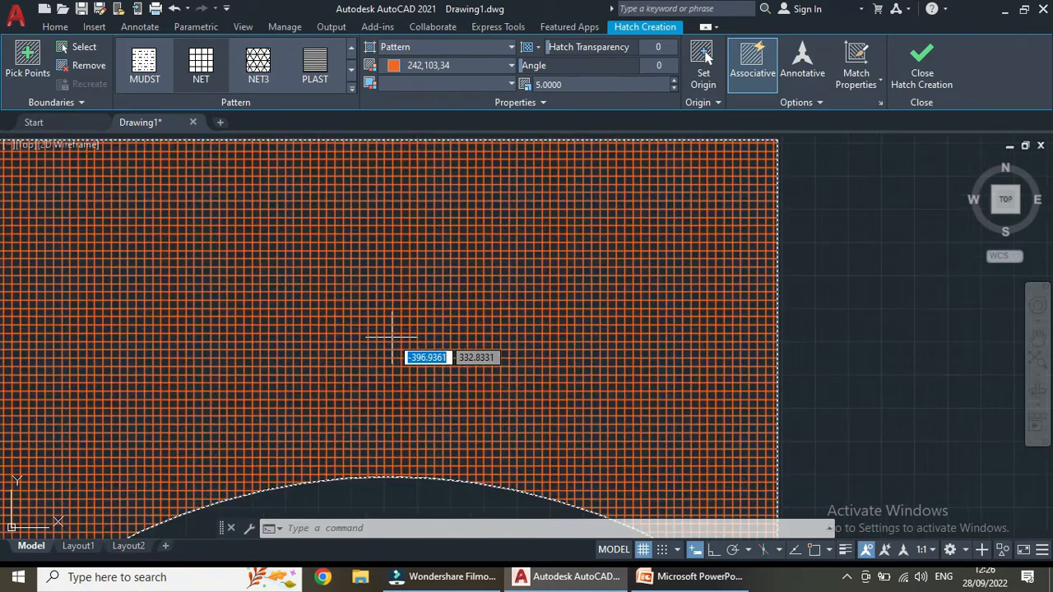
scroll(392, 337, "down", 5)
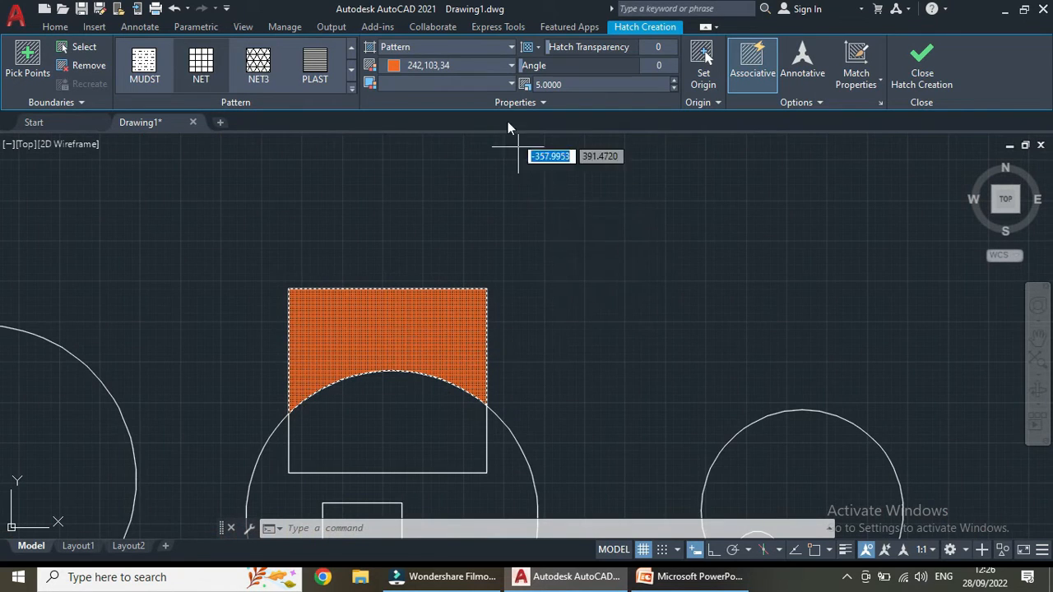
Step: Set the hatch pattern scale to 10 and compare the grid spacing at different zoom levels
left_click(577, 84)
type("10")
key("Return")
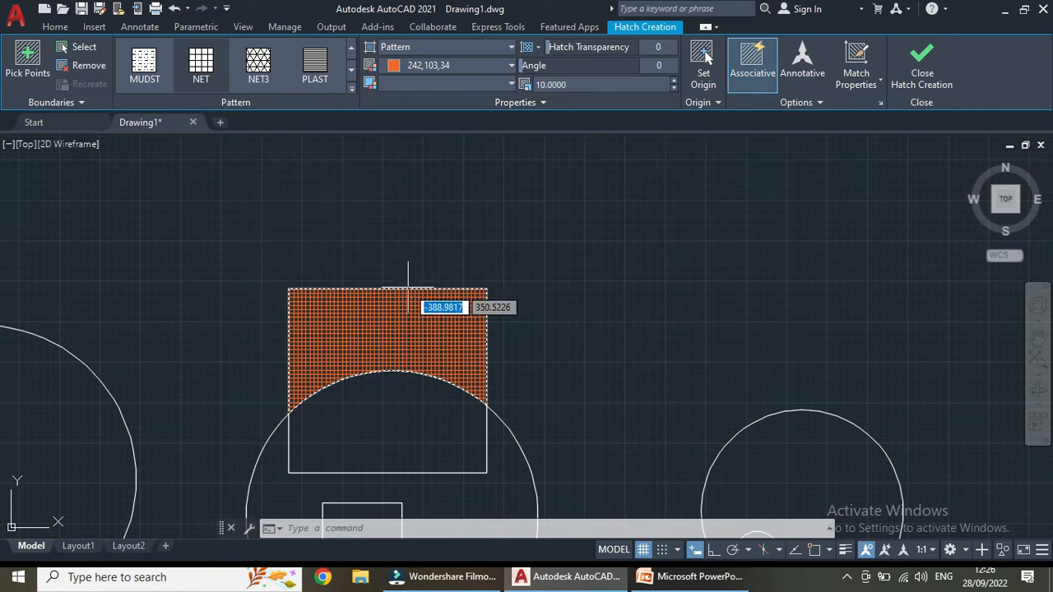
scroll(358, 321, "up", 4)
scroll(358, 321, "down", 4)
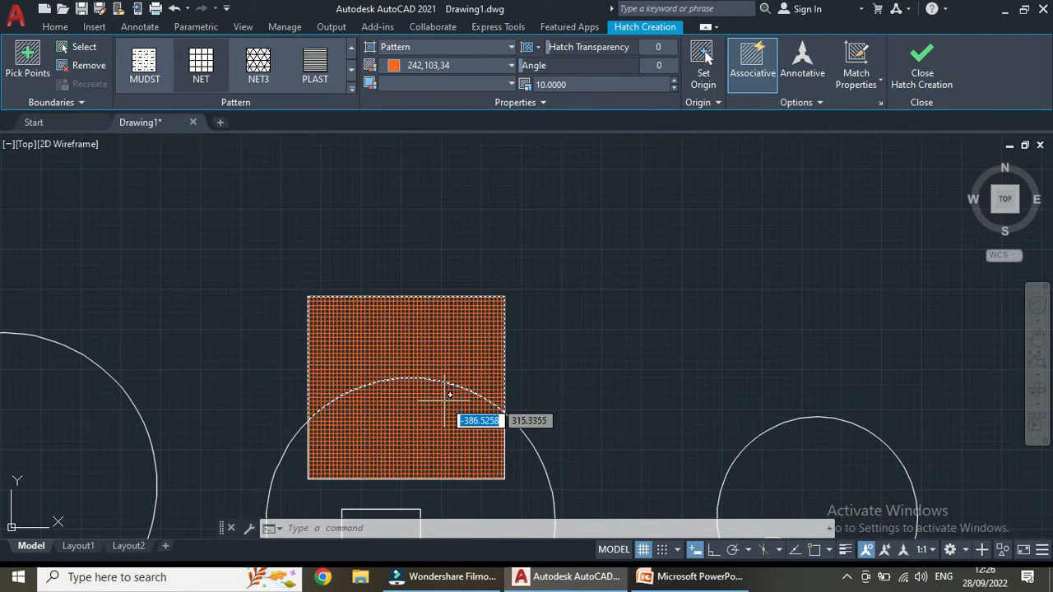
scroll(510, 350, "up", 1)
scroll(615, 375, "down", 5)
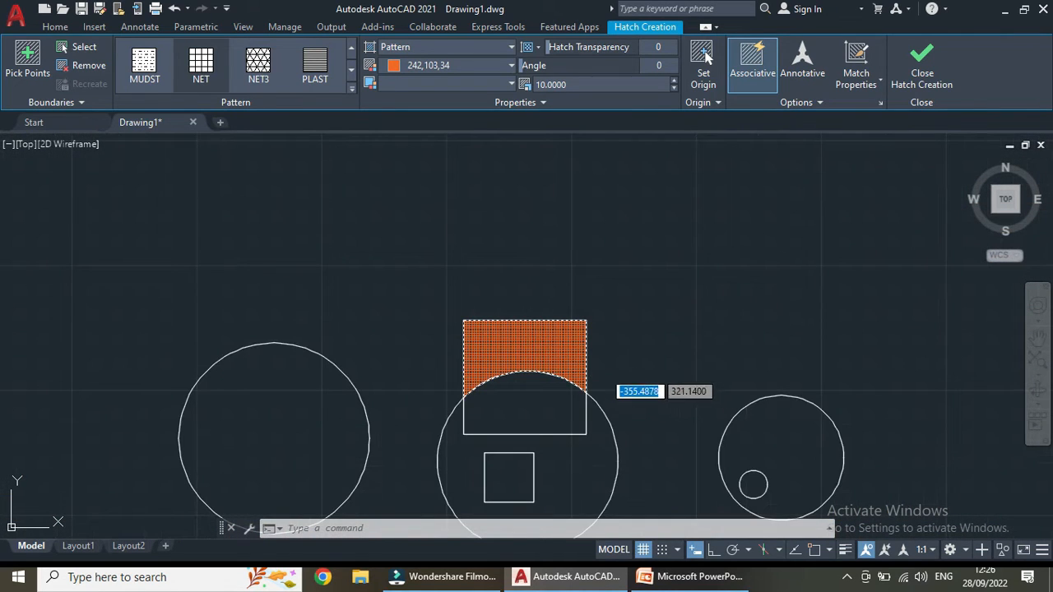
scroll(534, 308, "up", 1)
scroll(575, 357, "up", 2)
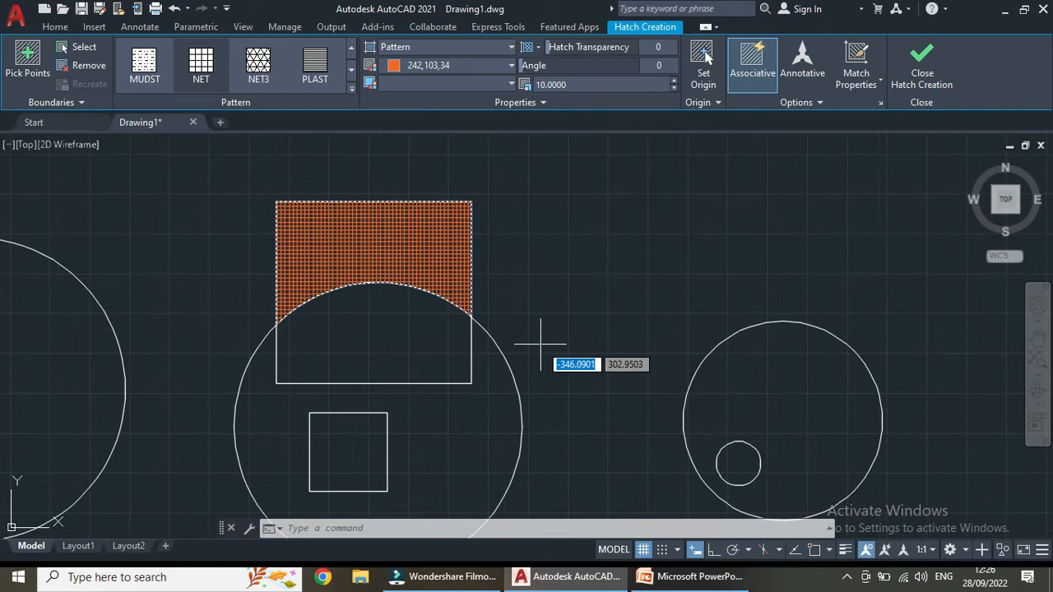
scroll(538, 341, "up", 2)
scroll(537, 342, "down", 1)
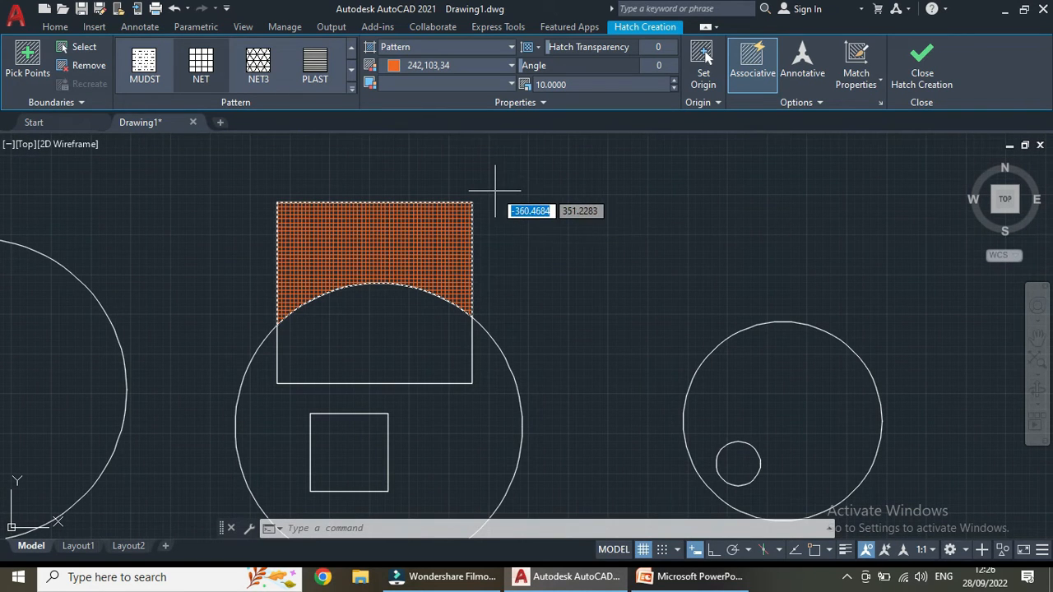
Step: Add the small circle inside the rightmost large circle to the same NET hatch
left_click(165, 74)
left_click(206, 70)
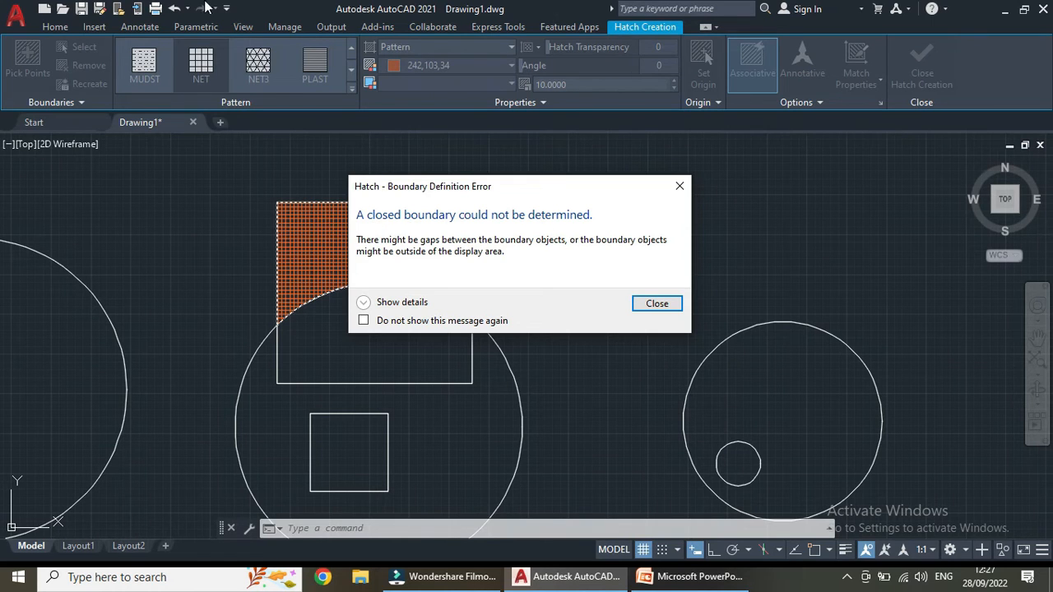
left_click(657, 305)
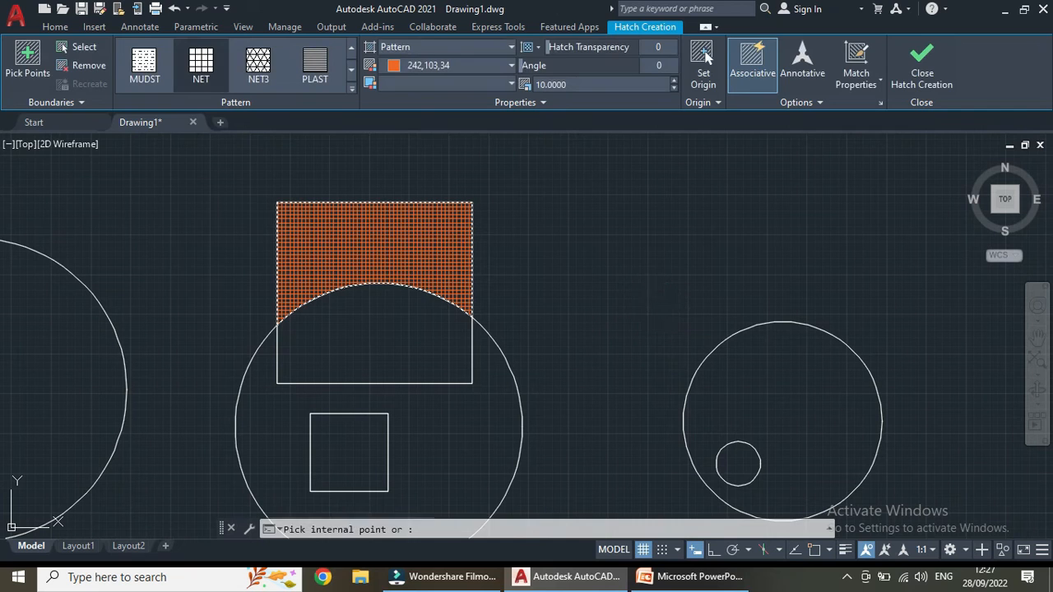
left_click(730, 473)
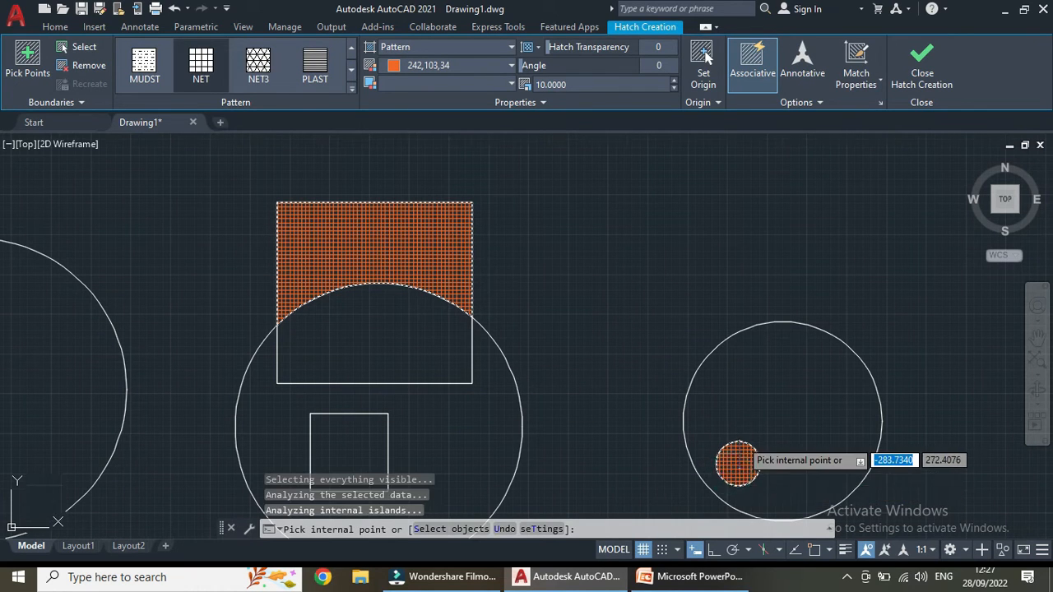
scroll(738, 461, "down", 8)
scroll(746, 454, "up", 8)
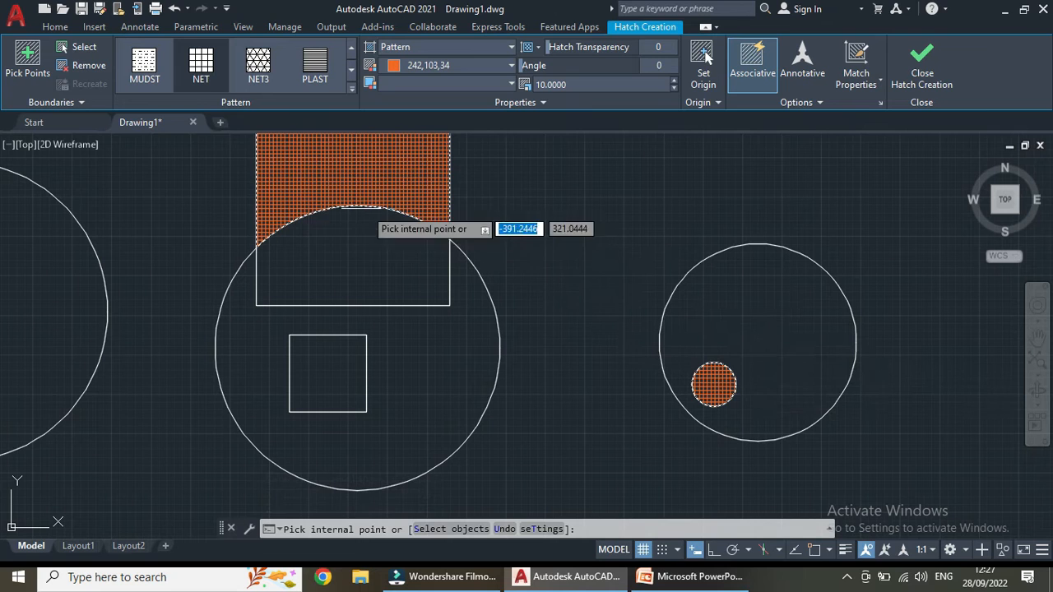
Step: Try the NET3 pattern, change both hatched areas to the STARS pattern, and finish the hatch
left_click(258, 64)
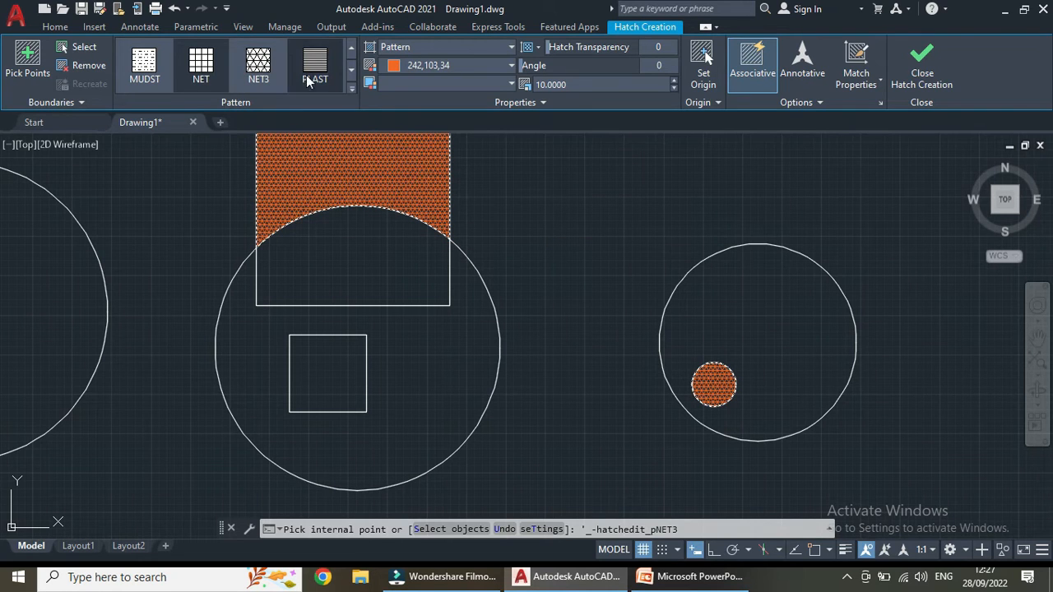
left_click(347, 70)
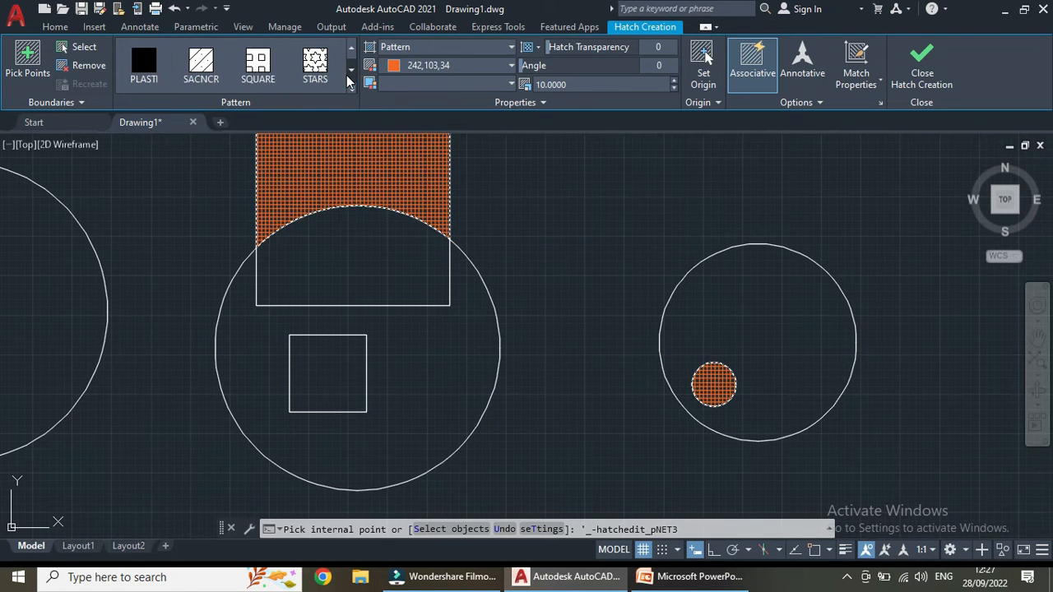
left_click(312, 69)
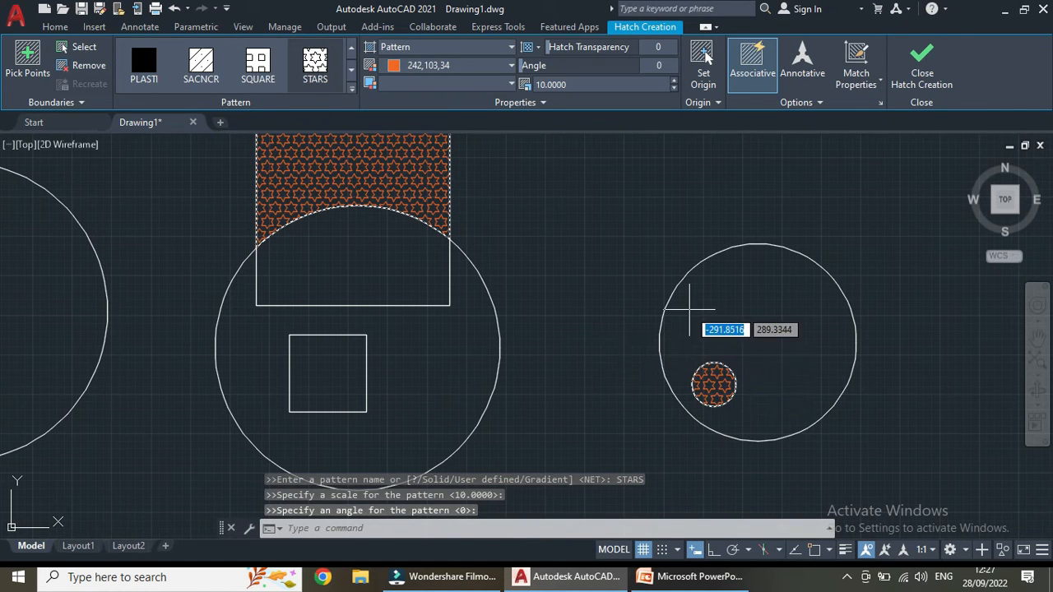
key("Escape")
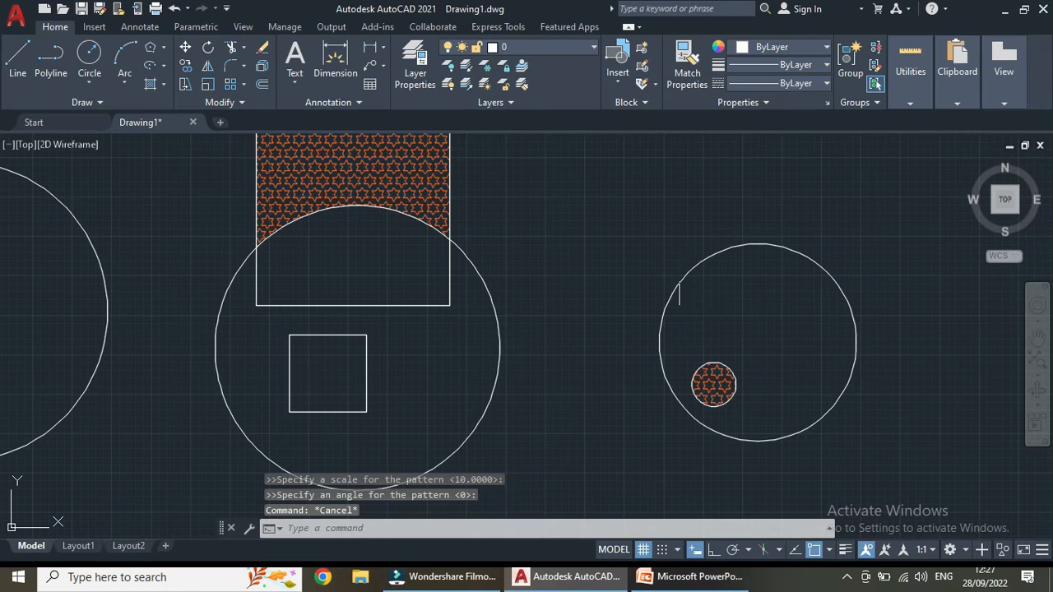
left_click(677, 277)
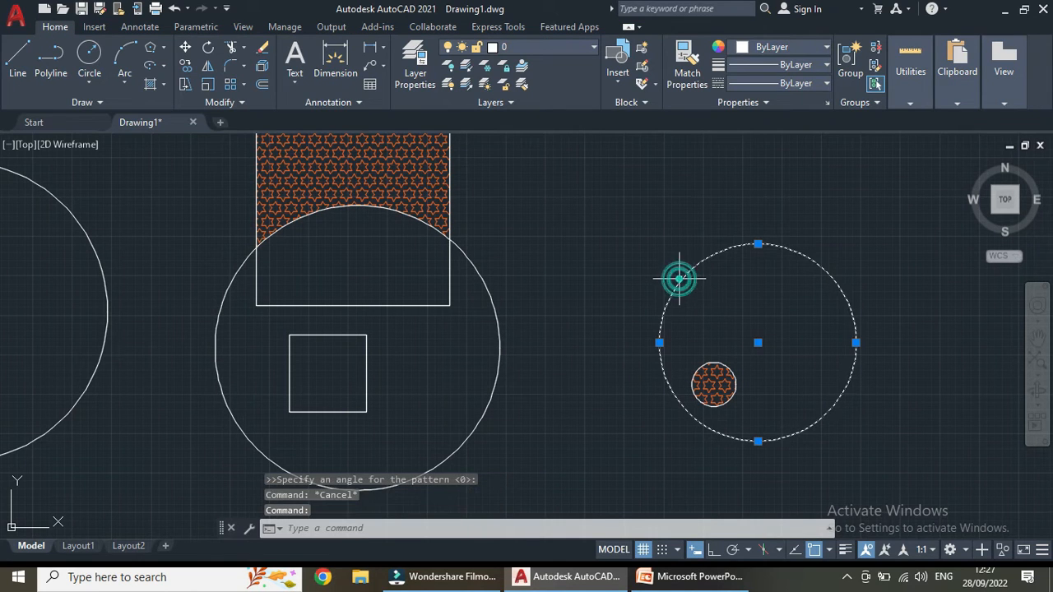
left_click(746, 301)
key("Escape")
key("Escape")
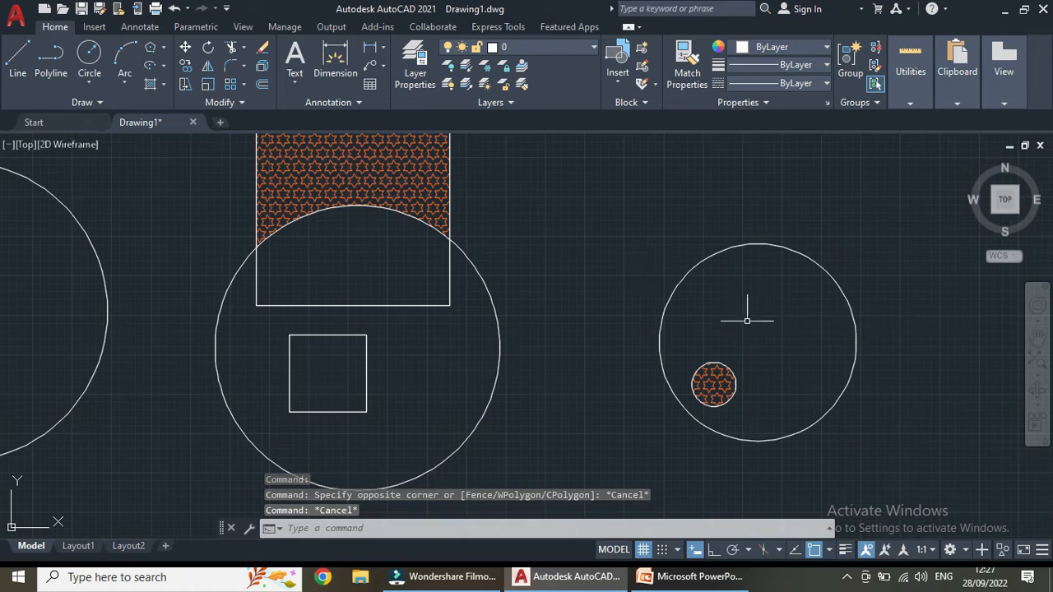
Step: Hatch the area where the rectangle overlaps the middle circle with the TRIANG pattern
left_click(163, 84)
left_click(165, 111)
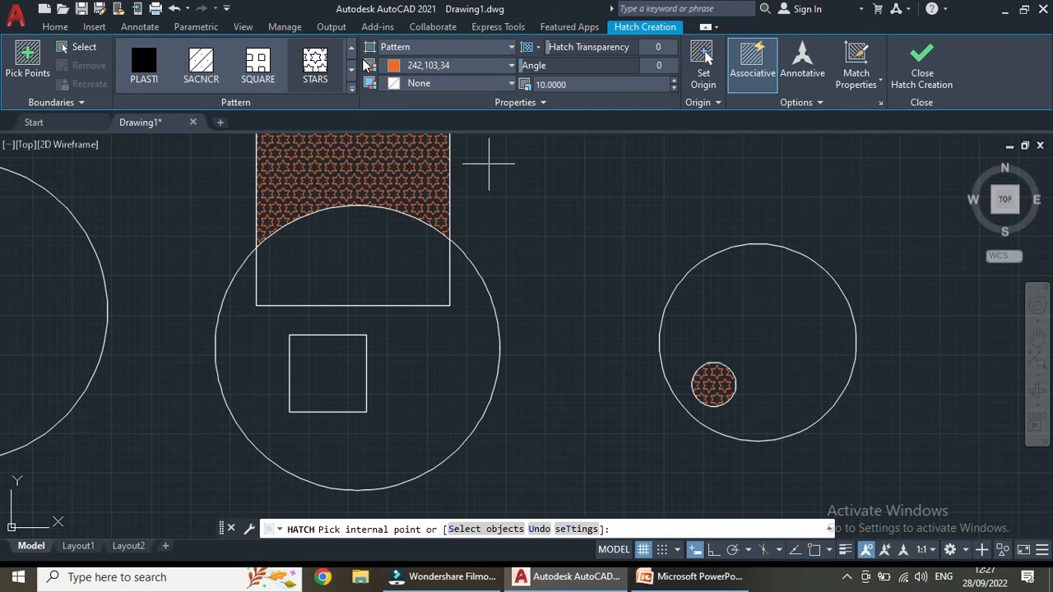
left_click(349, 85)
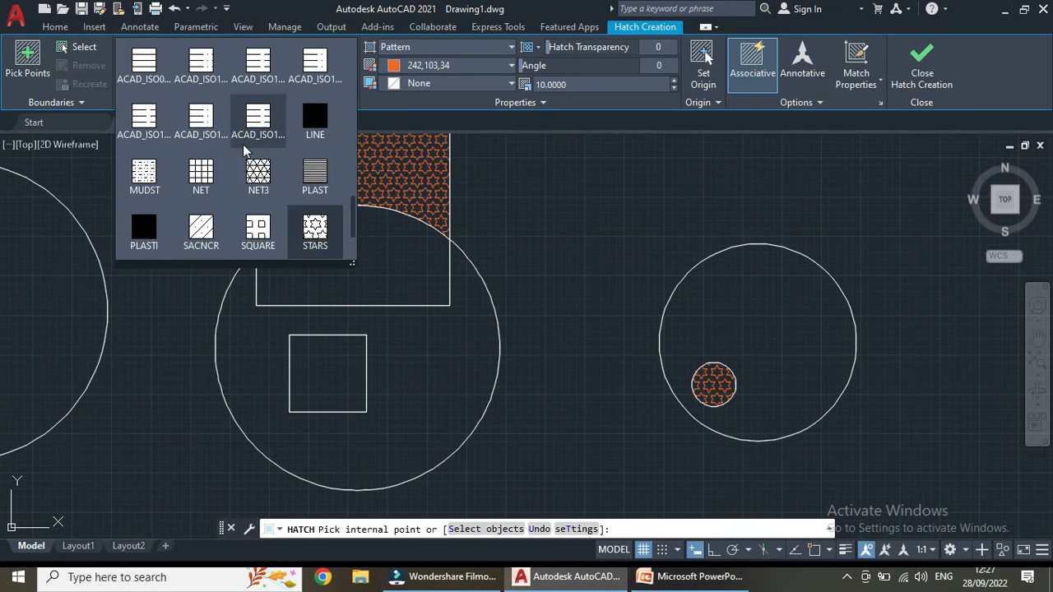
scroll(245, 148, "down", 3)
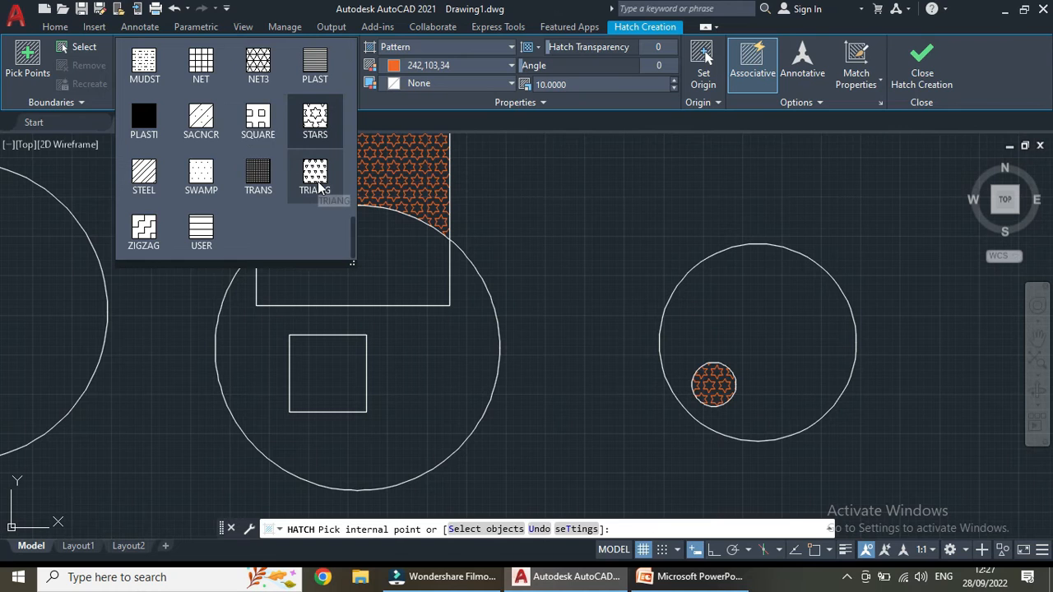
left_click(317, 176)
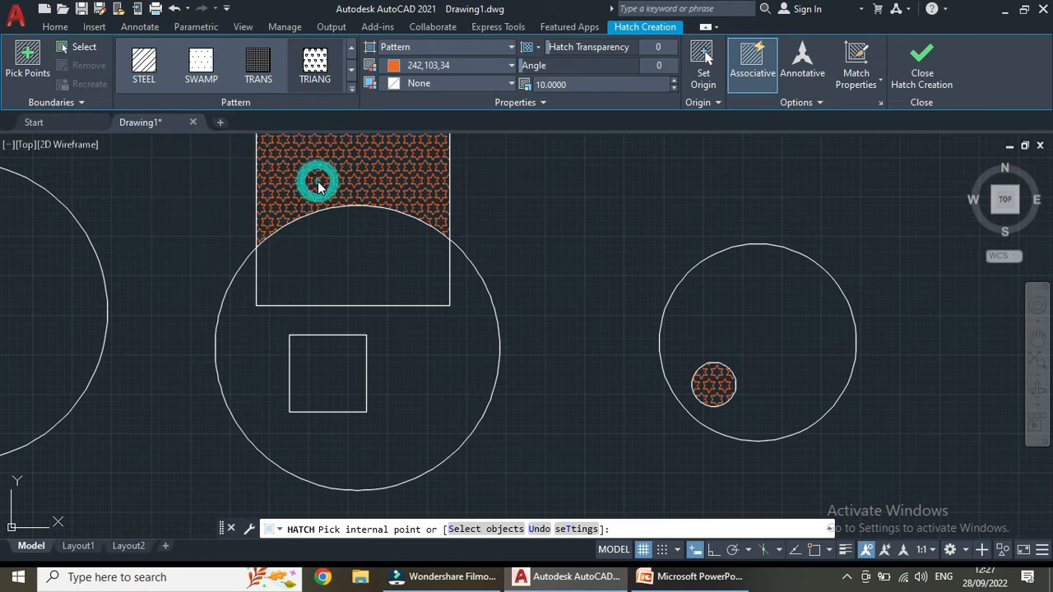
left_click(363, 285)
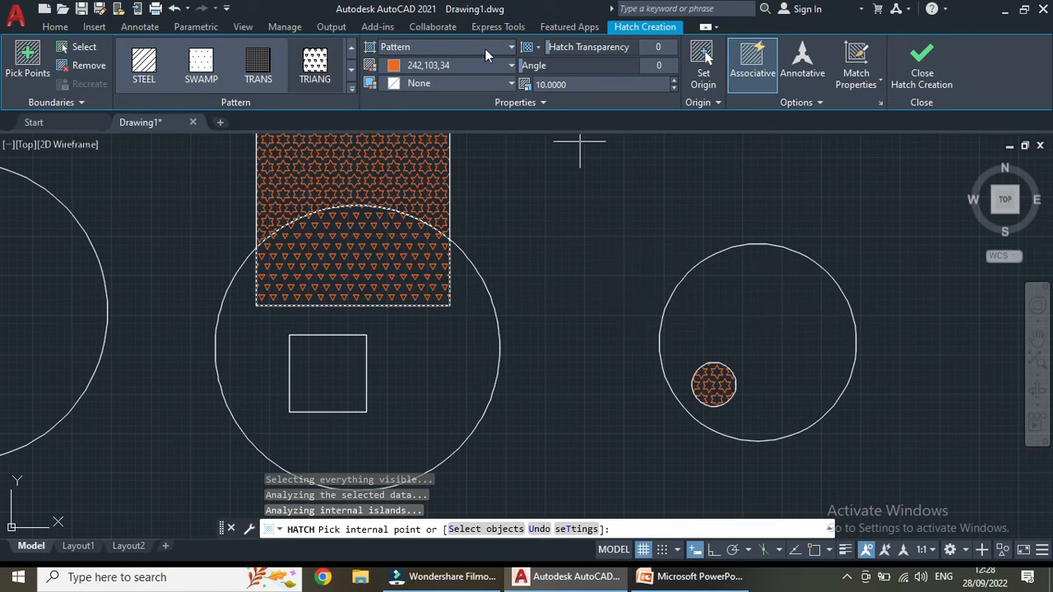
Step: Try the yellow colour 244,238,81 on the triangle hatch and inspect it up close
left_click(510, 66)
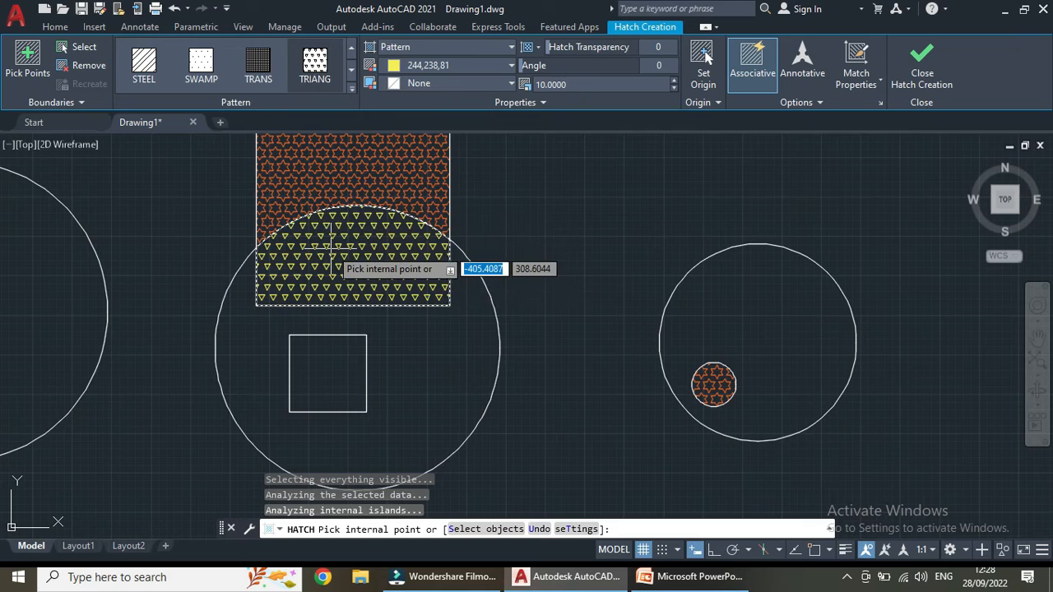
scroll(346, 263, "up", 5)
scroll(348, 271, "down", 2)
scroll(364, 267, "down", 2)
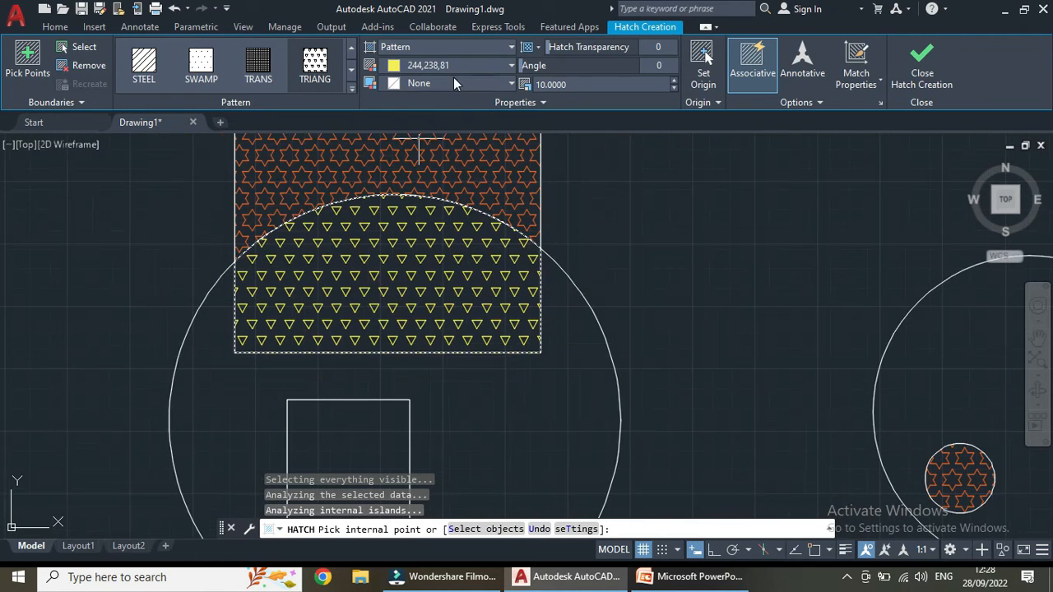
Step: Set the triangle hatch's colour to 94,103,175 and finish the hatch
left_click(510, 65)
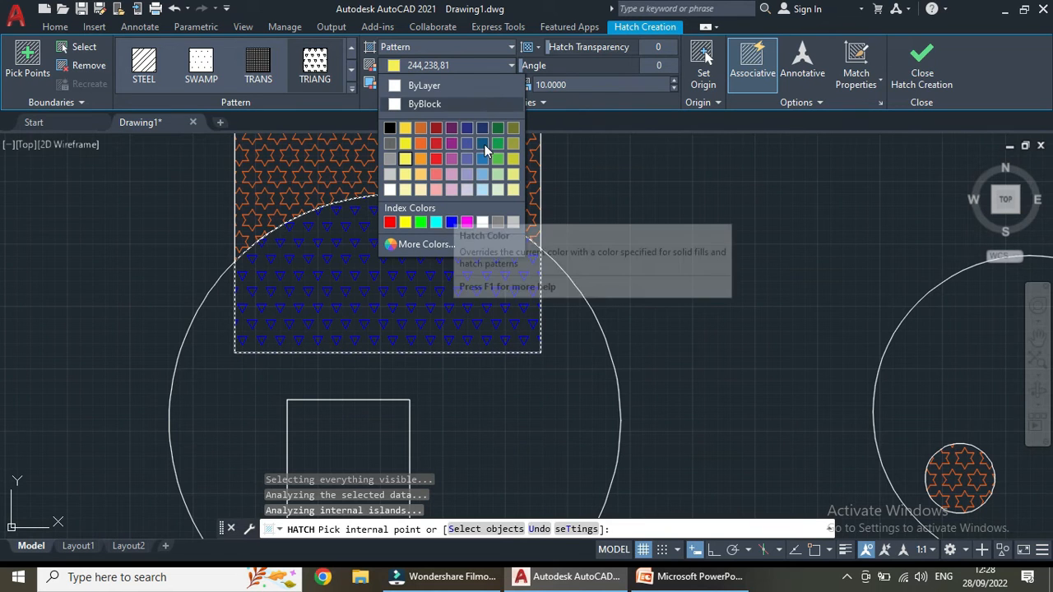
left_click(466, 161)
scroll(491, 292, "down", 6)
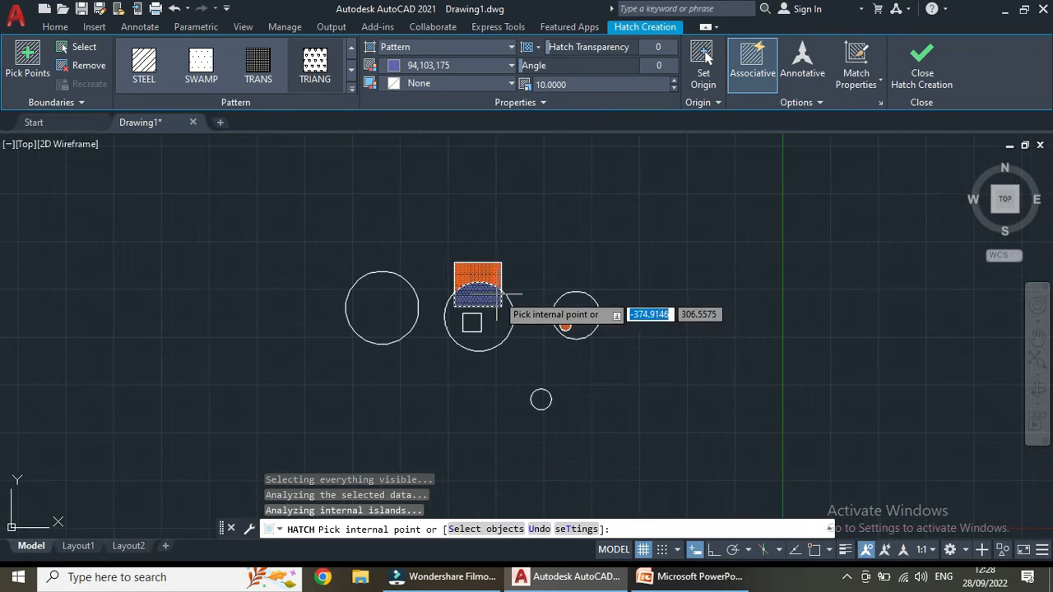
scroll(526, 304, "up", 3)
key("Escape")
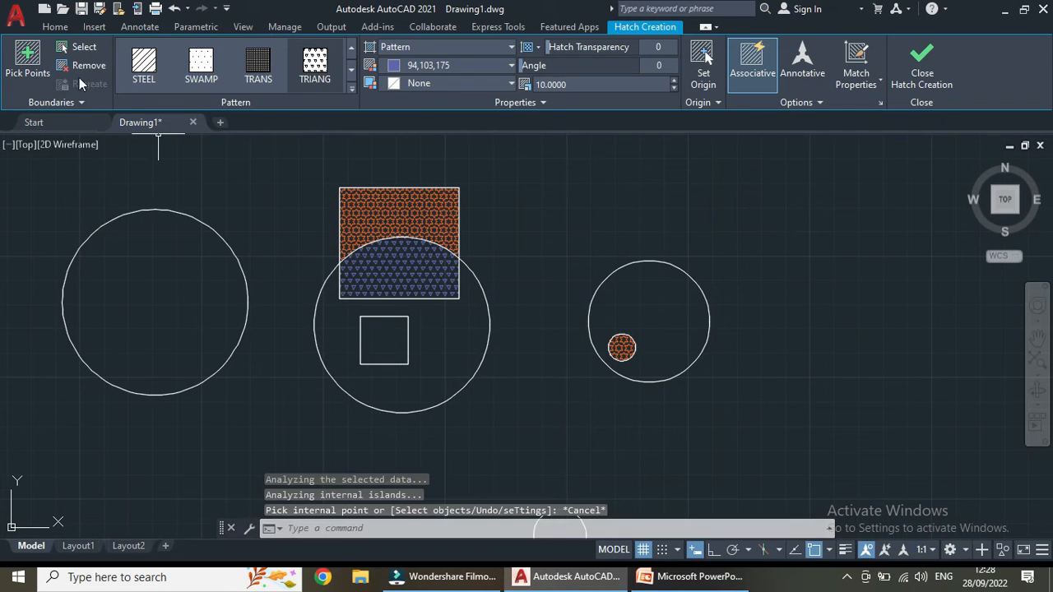
Step: Start a gradient fill with the GR_INVSPH pattern, keeping Gradient as the fill type
left_click(165, 92)
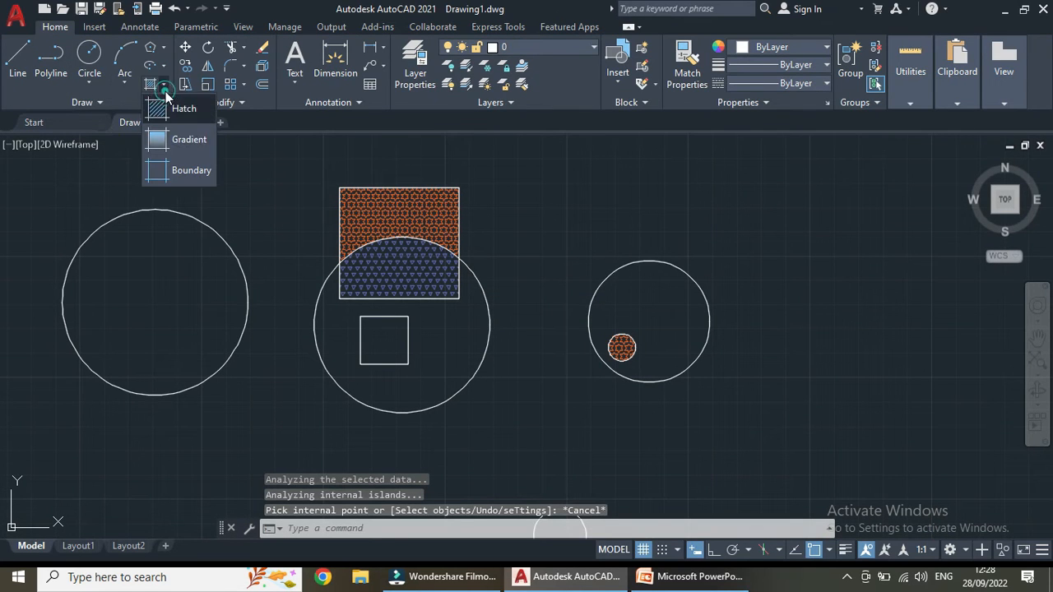
left_click(164, 139)
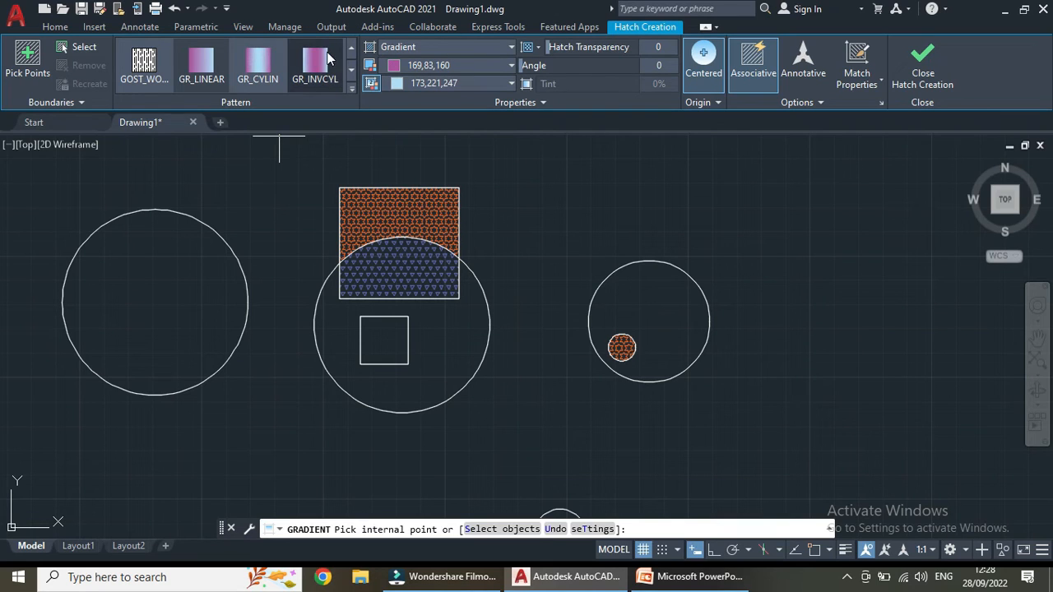
left_click(351, 69)
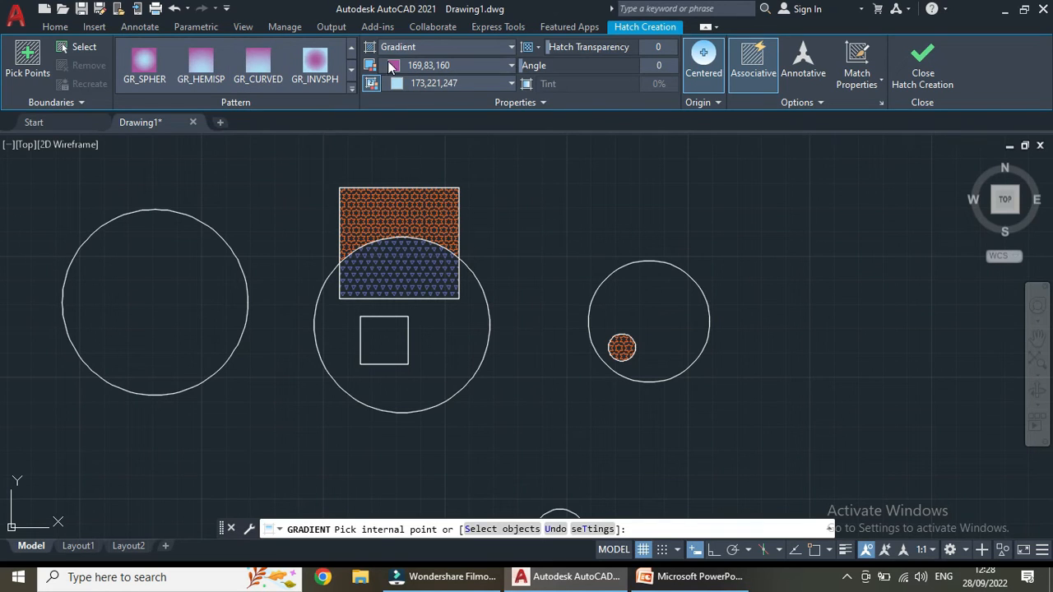
left_click(313, 72)
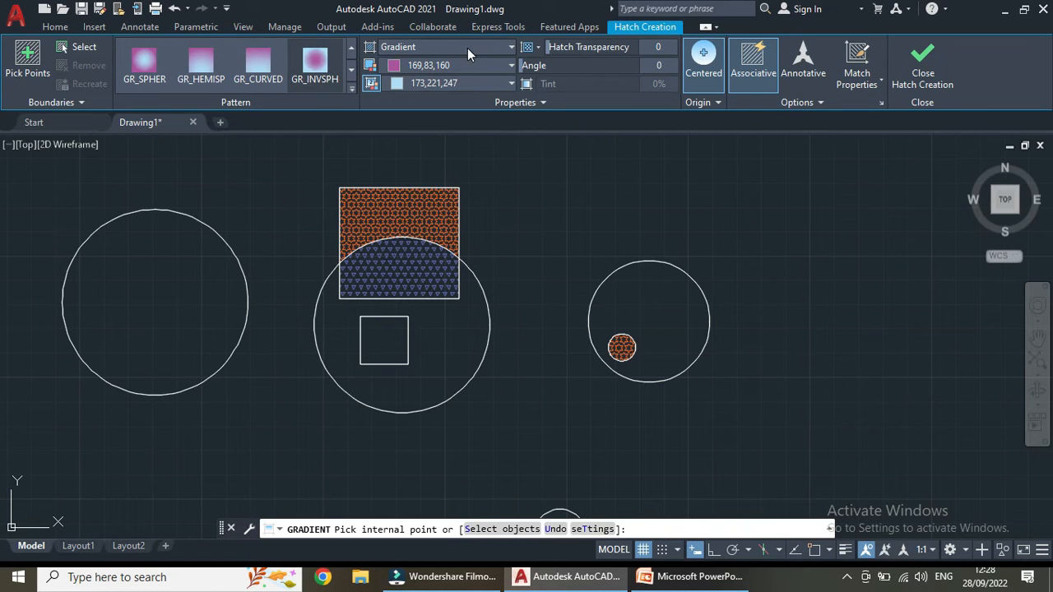
left_click(511, 49)
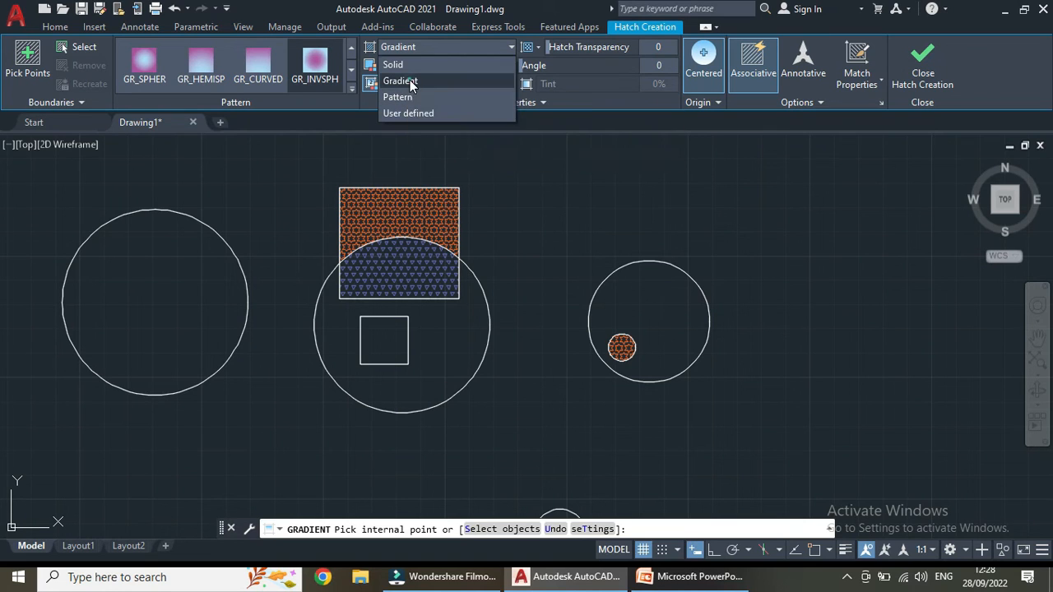
left_click(409, 80)
Step: Set the first gradient colour to 244,238,81 and the second to 209,156,199
left_click(510, 65)
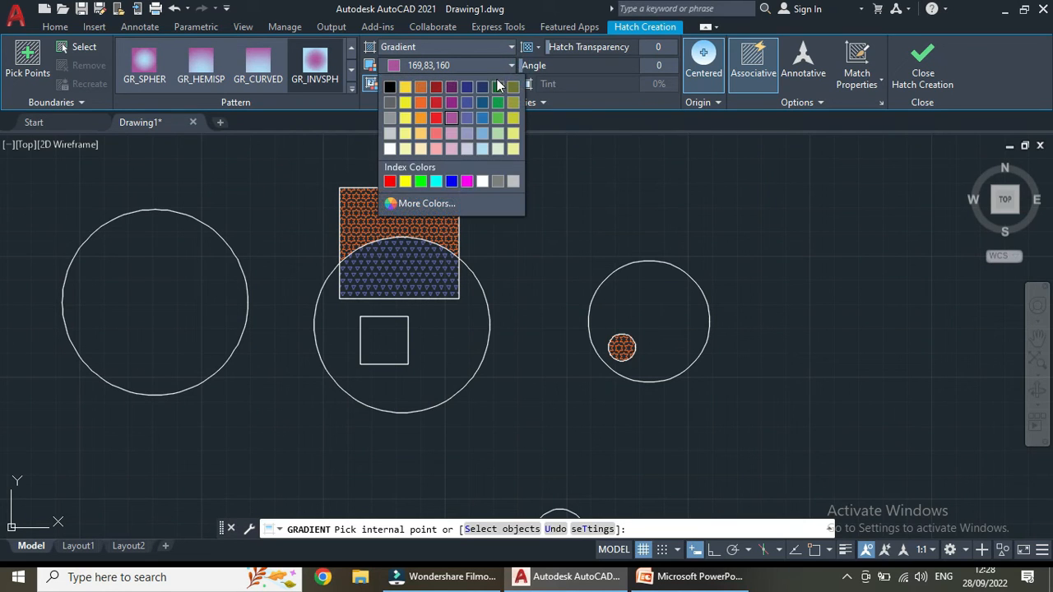
left_click(403, 120)
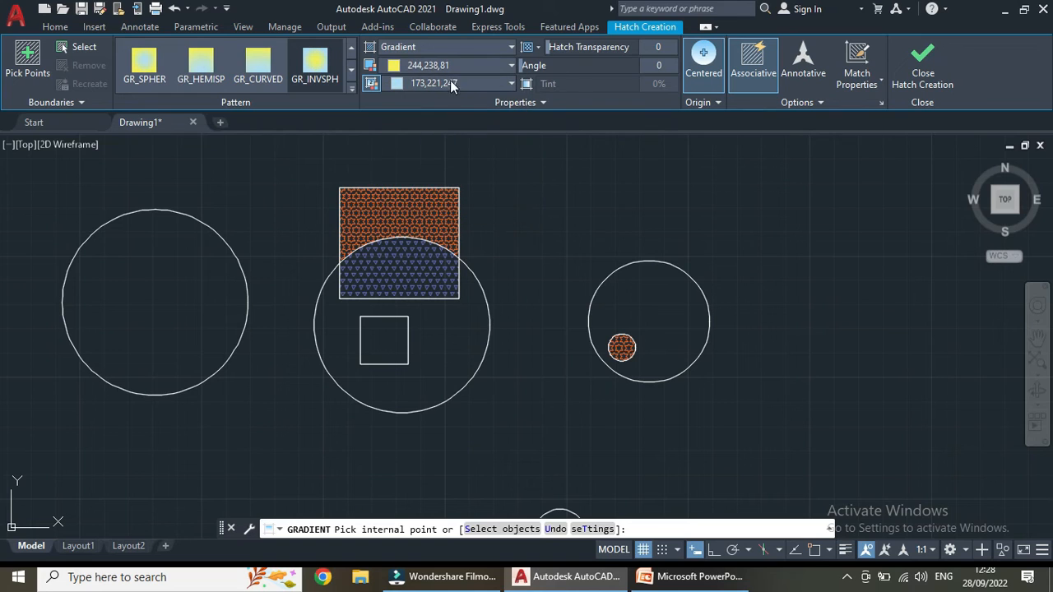
left_click(511, 84)
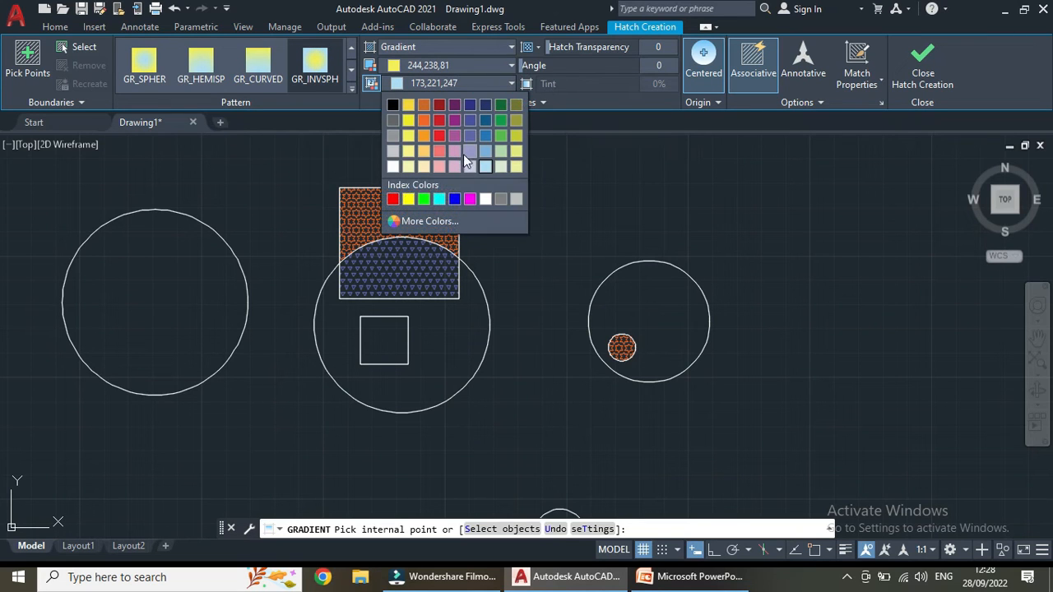
left_click(451, 148)
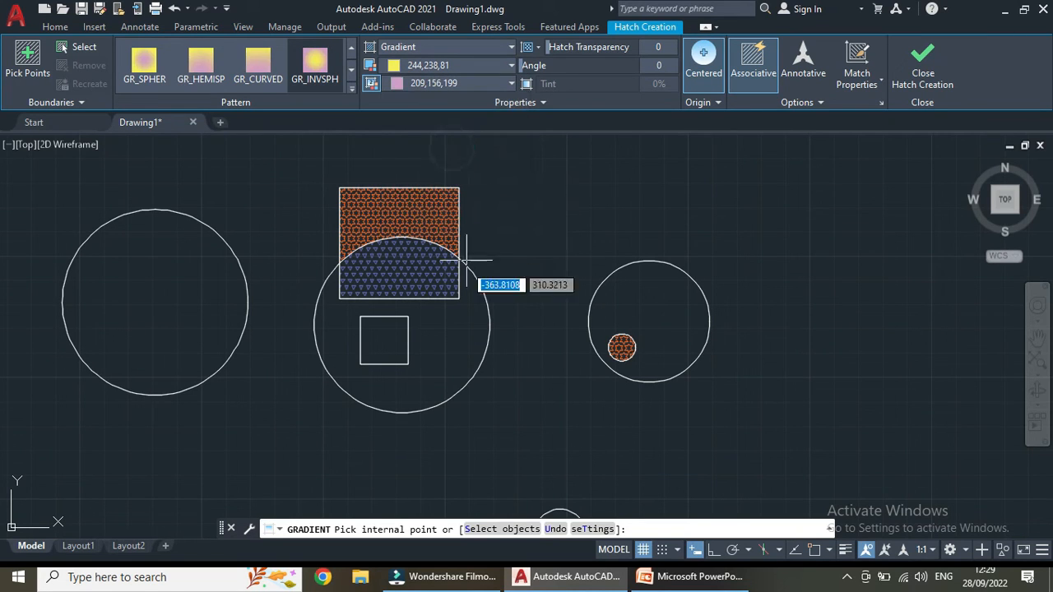
Step: Fill the small square inside the middle circle with the gradient and inspect the result
left_click(378, 333)
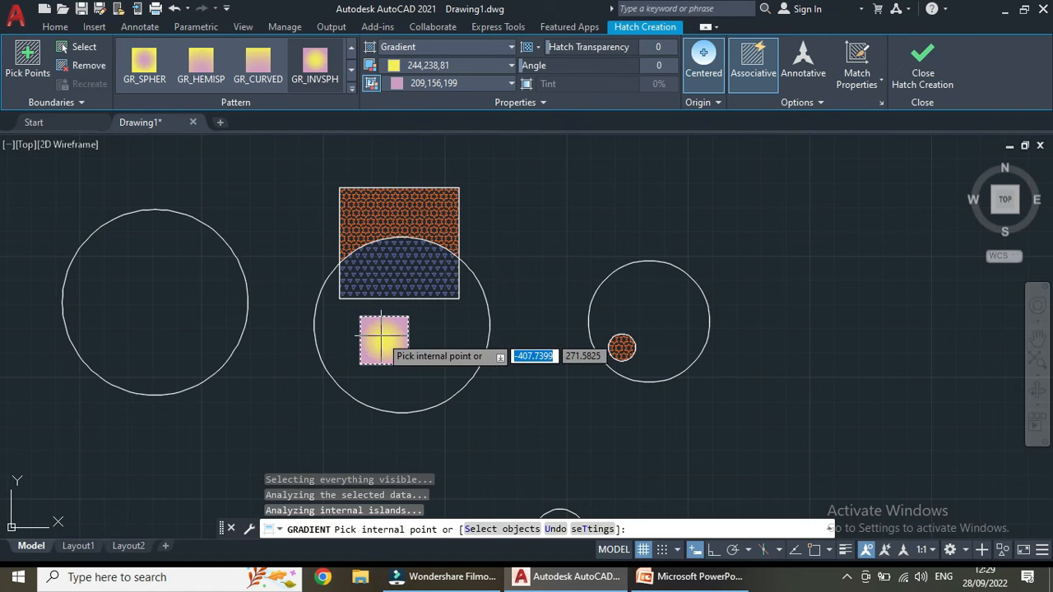
scroll(381, 336, "up", 8)
scroll(381, 335, "down", 6)
scroll(381, 336, "up", 2)
scroll(381, 345, "down", 6)
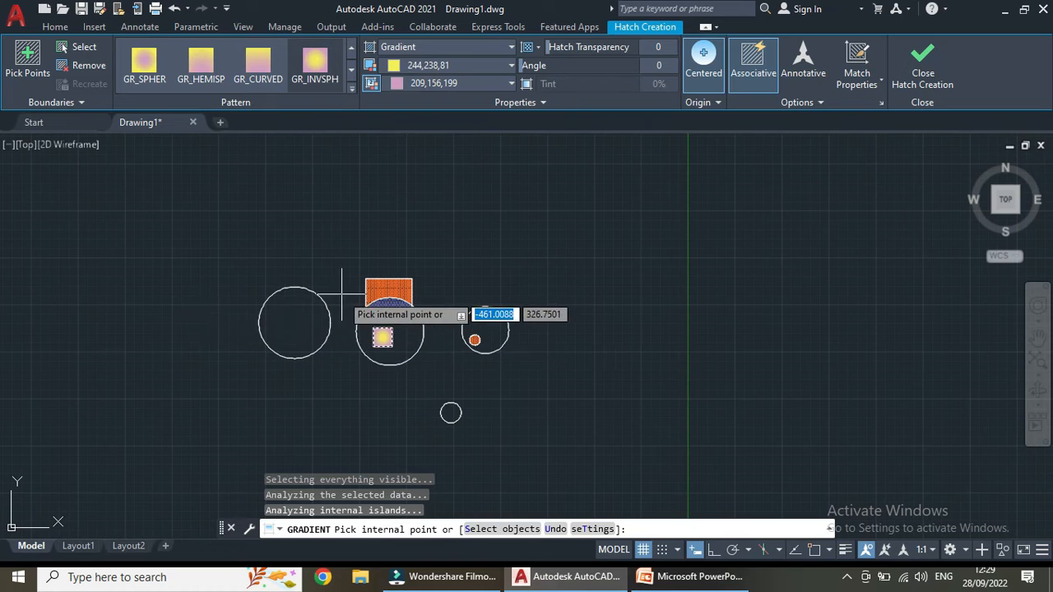
Step: Add the separate small circle below the large circles to the same gradient fill and inspect both areas
scroll(342, 294, "up", 2)
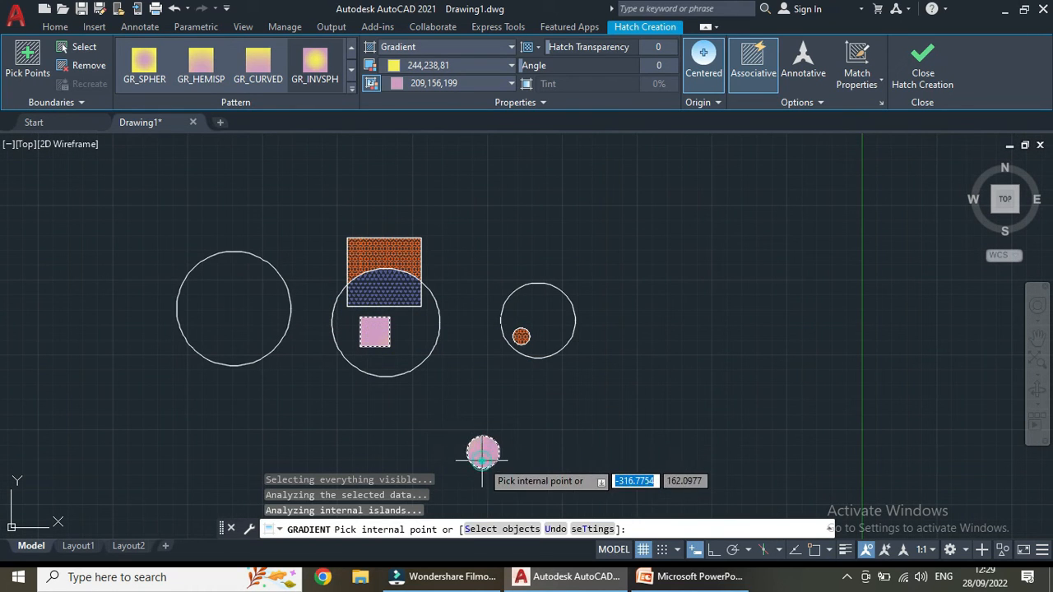
scroll(481, 448, "up", 4)
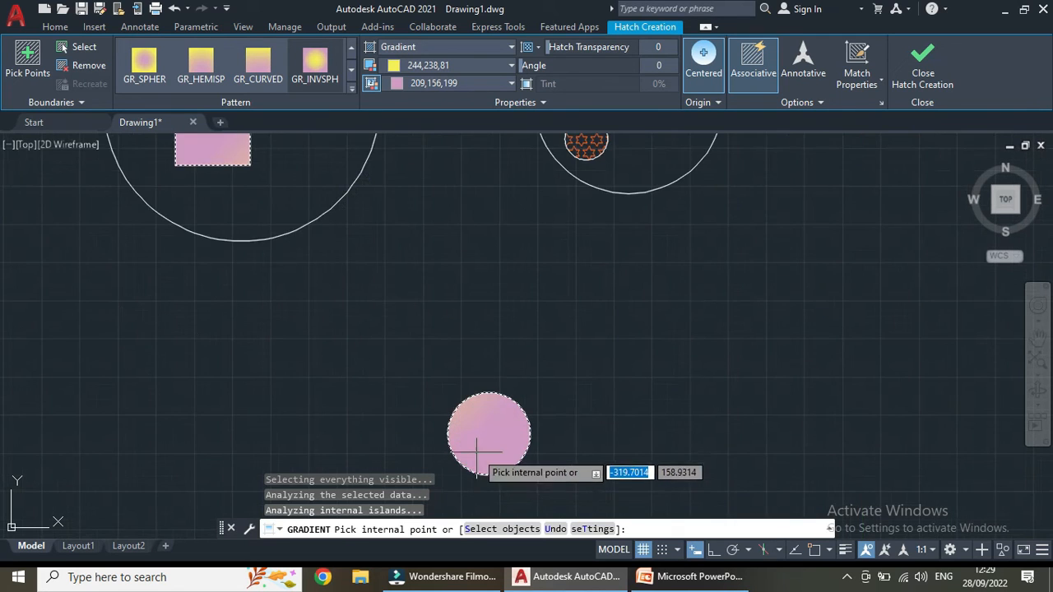
scroll(461, 435, "up", 5)
scroll(446, 419, "down", 5)
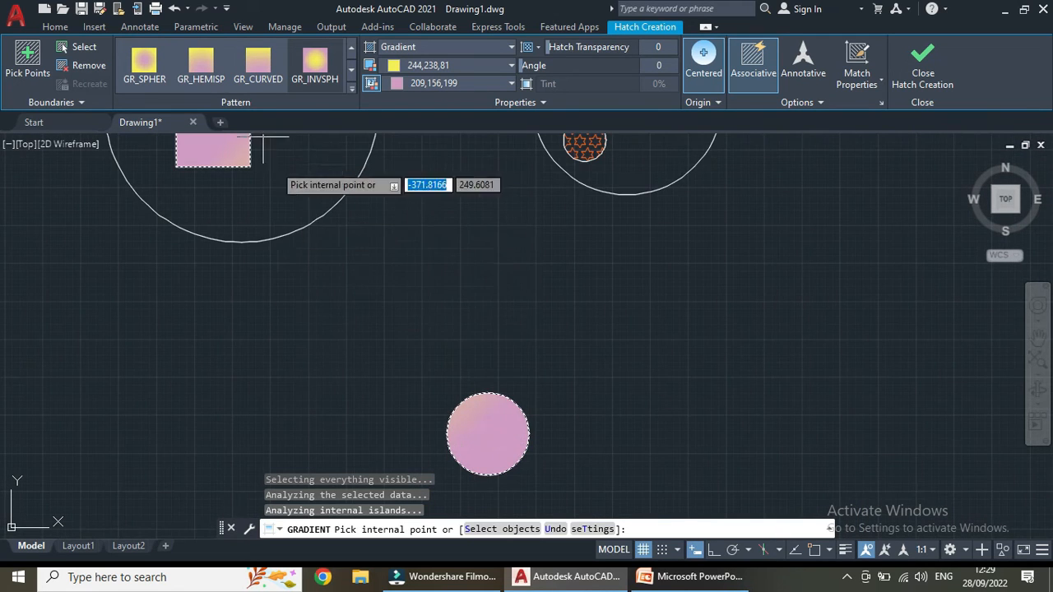
Step: Change the gradient colours to Magenta and 229,232,120, compare the filled square and circle, and finish the fill
left_click(512, 66)
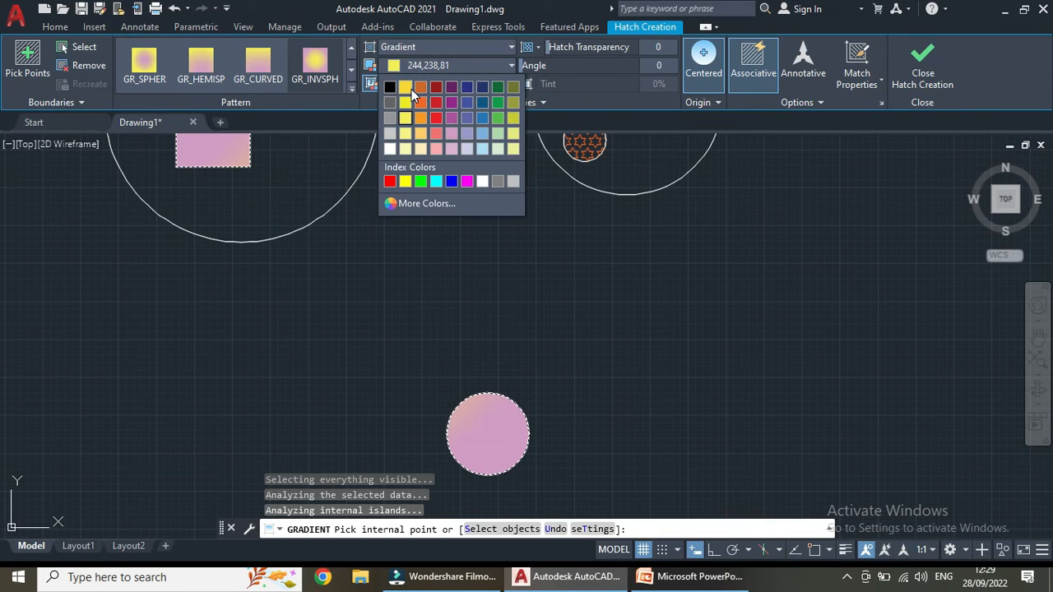
left_click(468, 182)
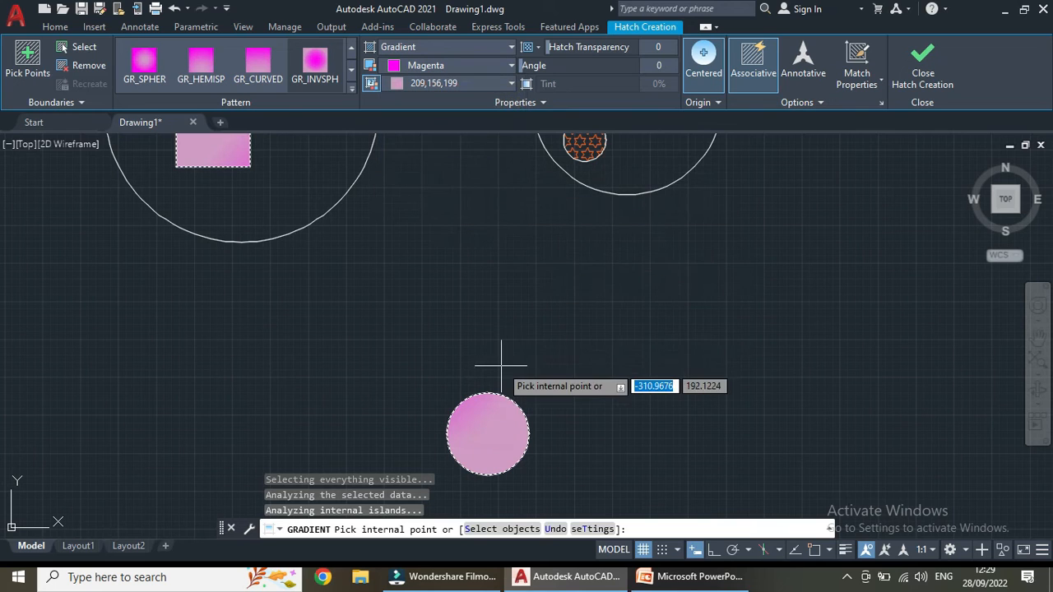
left_click(498, 84)
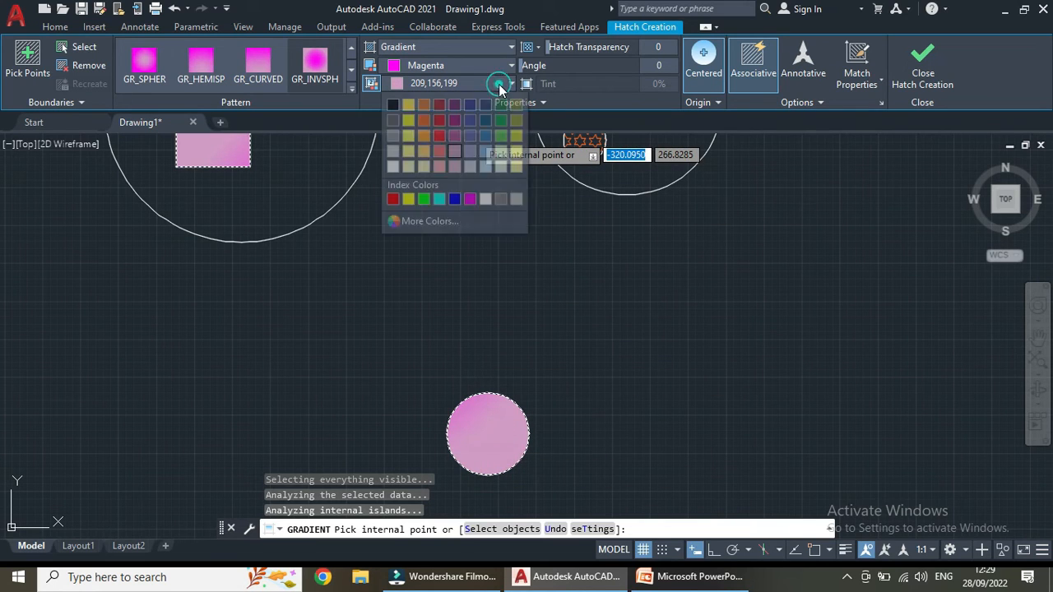
left_click(512, 153)
scroll(458, 415, "down", 3)
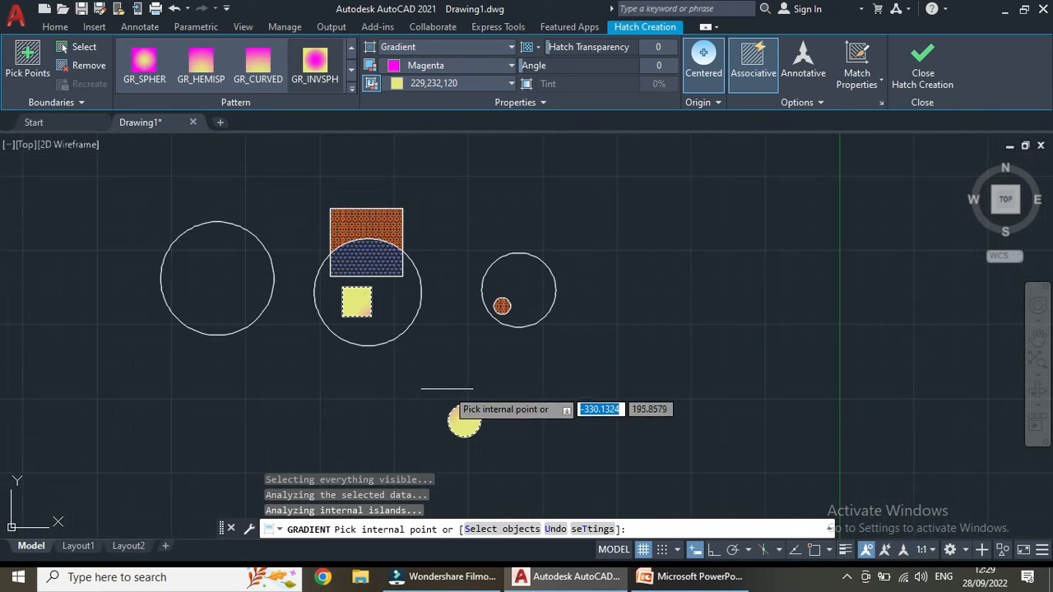
scroll(403, 362, "up", 2)
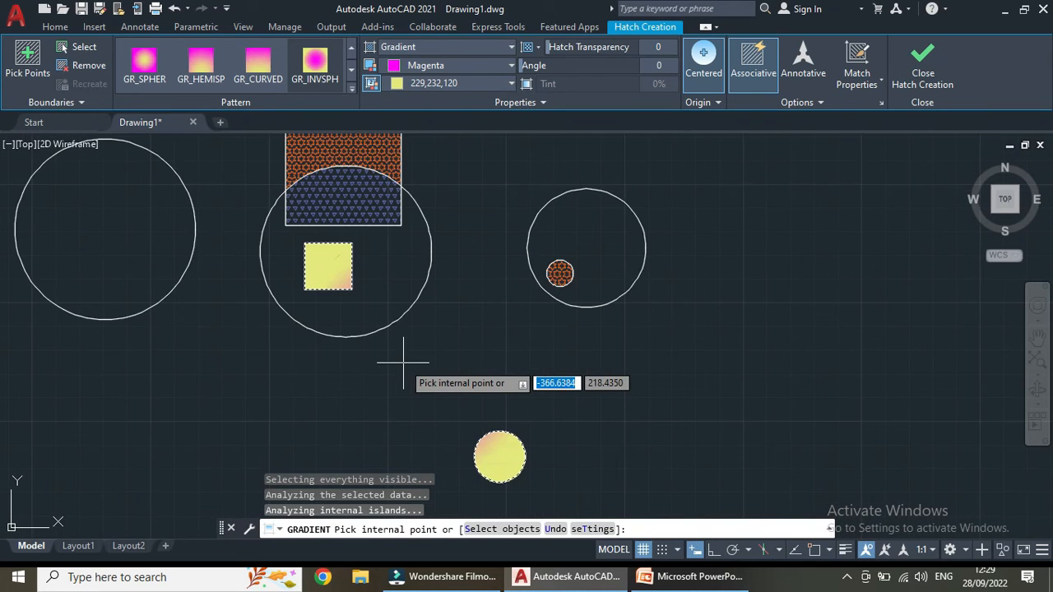
scroll(403, 362, "up", 2)
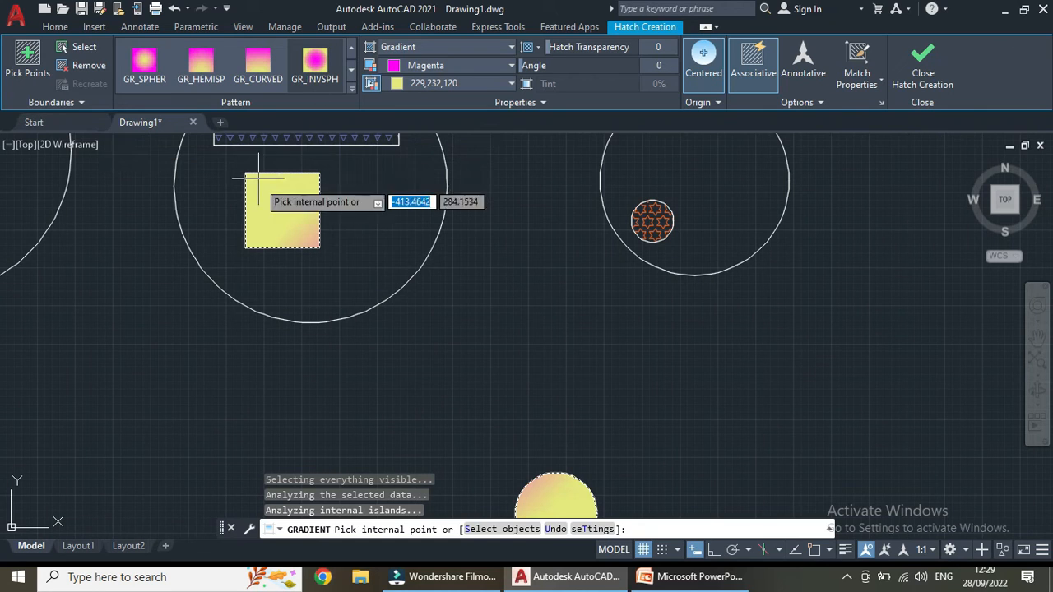
key("Escape")
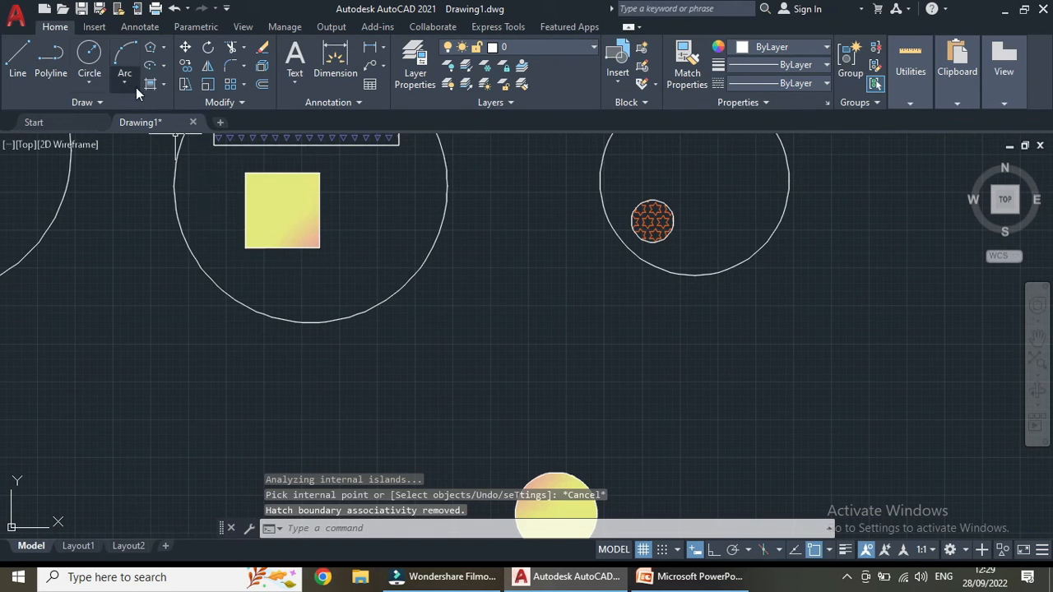
Step: Start the Boundary command with Polyline as object type and pick the unfilled area inside the middle circle
left_click(166, 81)
left_click(168, 172)
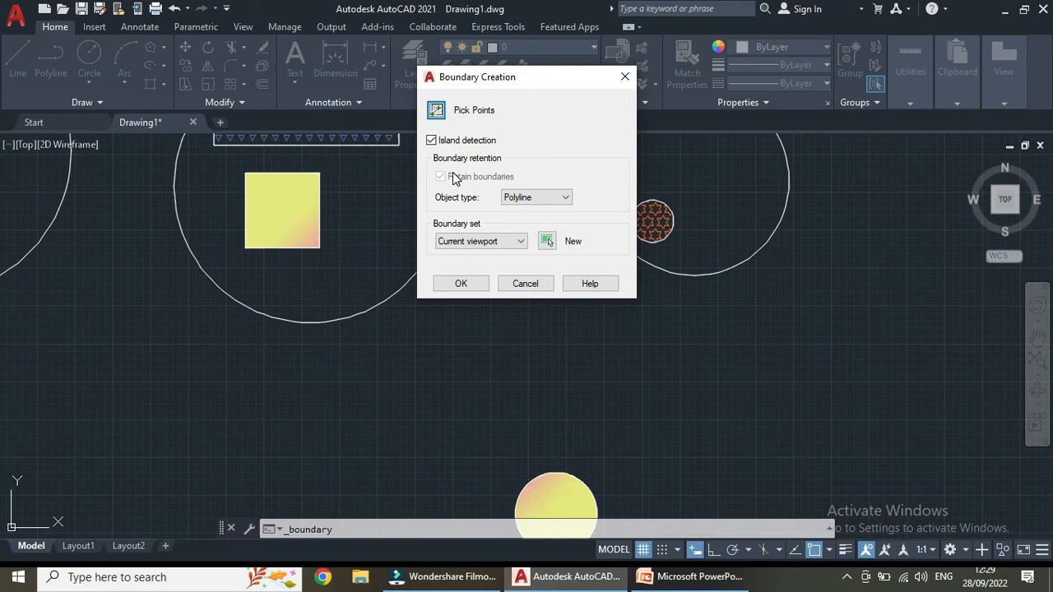
left_click(562, 201)
left_click(563, 202)
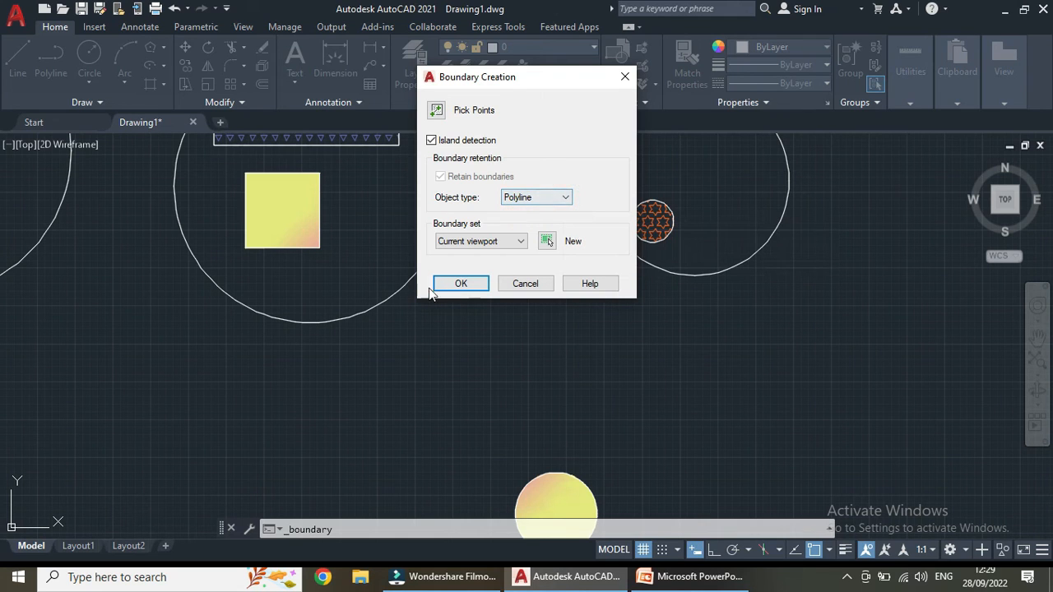
left_click(460, 283)
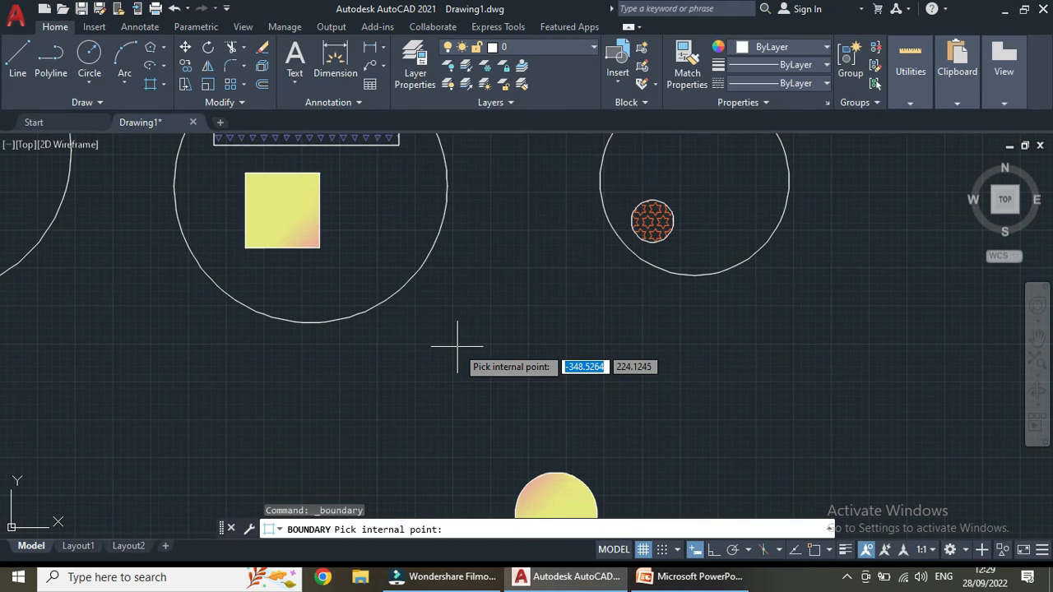
left_click(380, 291)
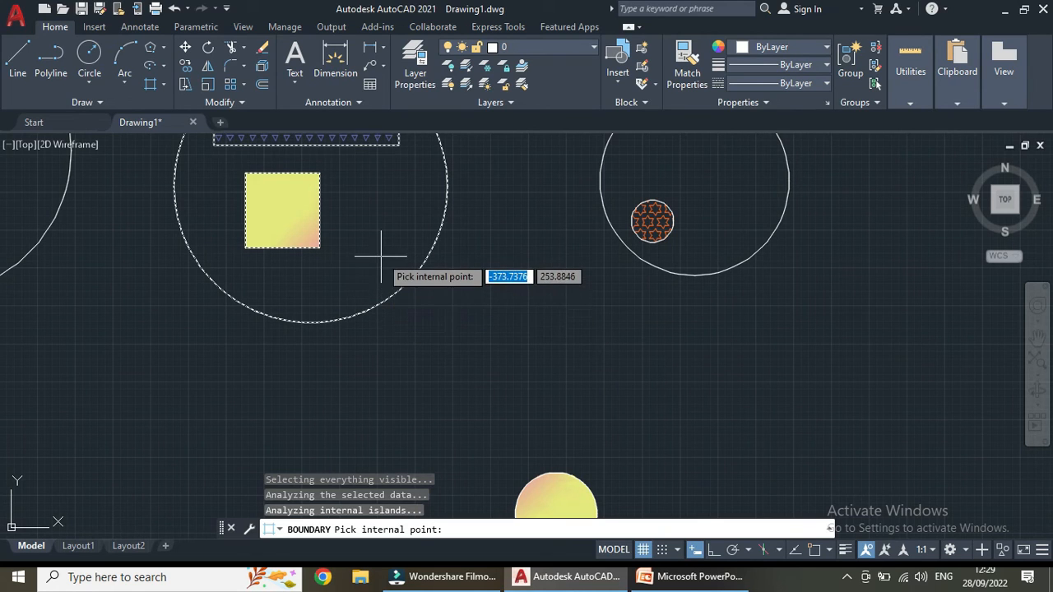
Step: Try more internal points below the gradient square inside the middle circle and one on the circle's outline
scroll(295, 241, "down", 4)
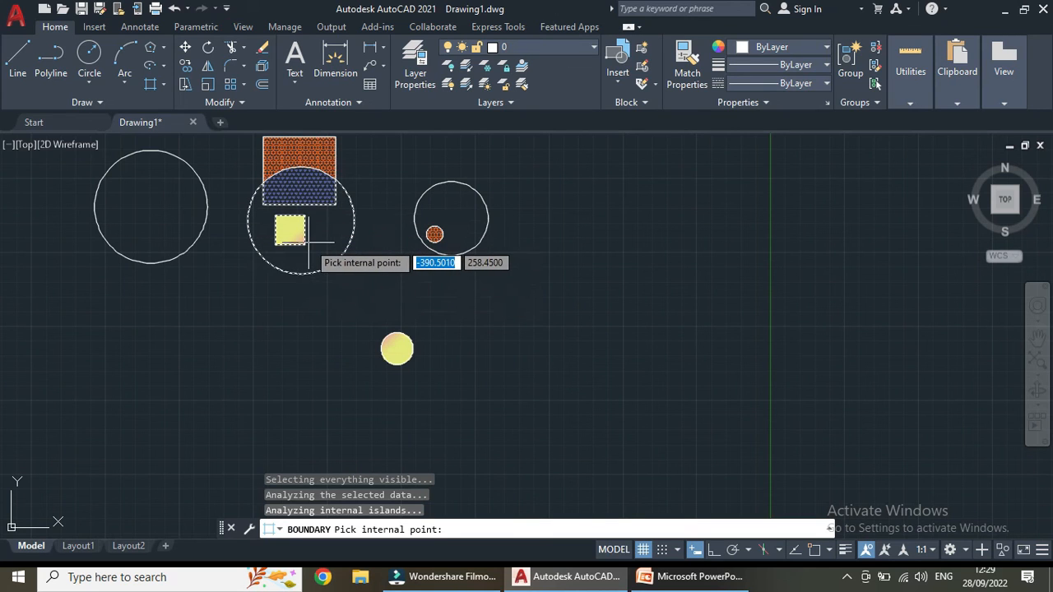
scroll(312, 255, "up", 4)
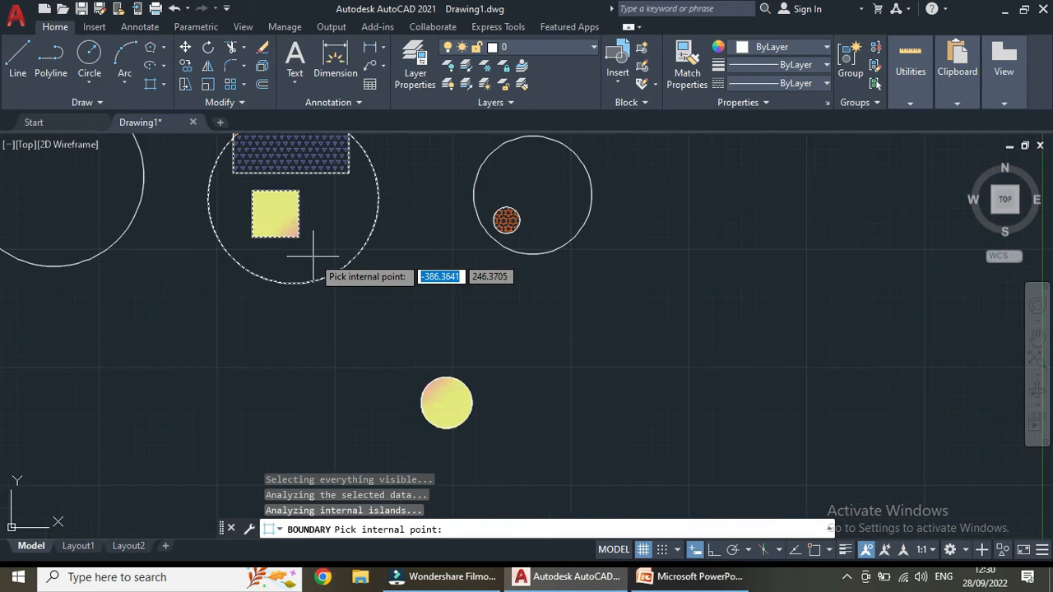
left_click(308, 253)
left_click(258, 249)
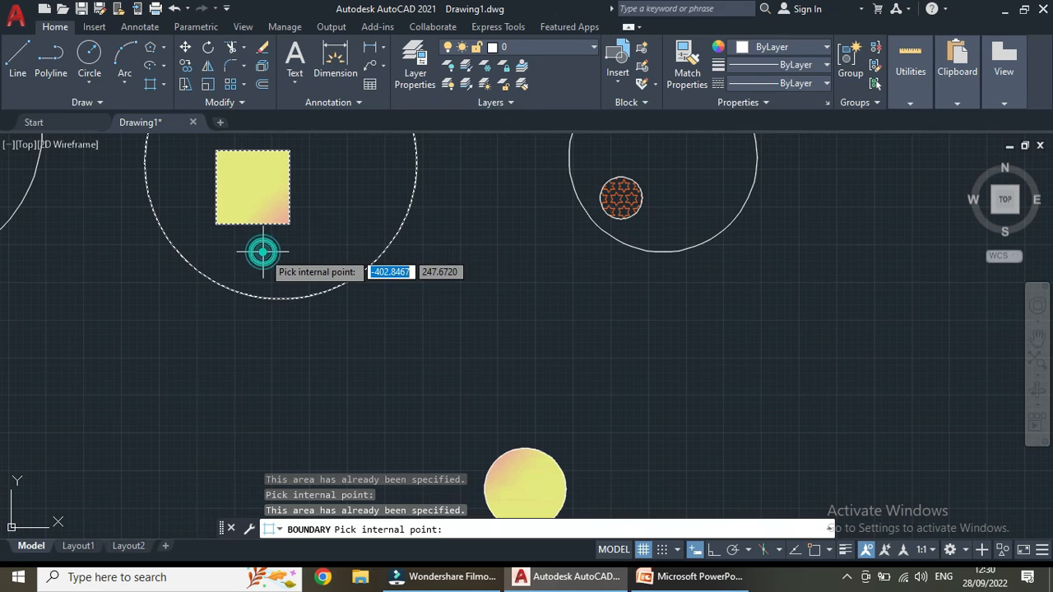
left_click(348, 280)
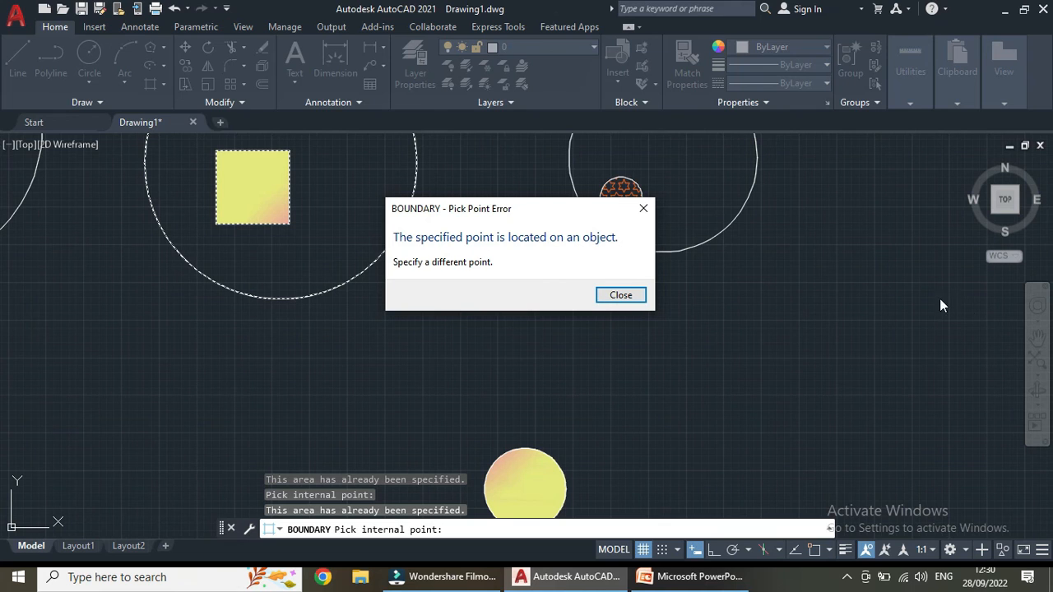
left_click(643, 209)
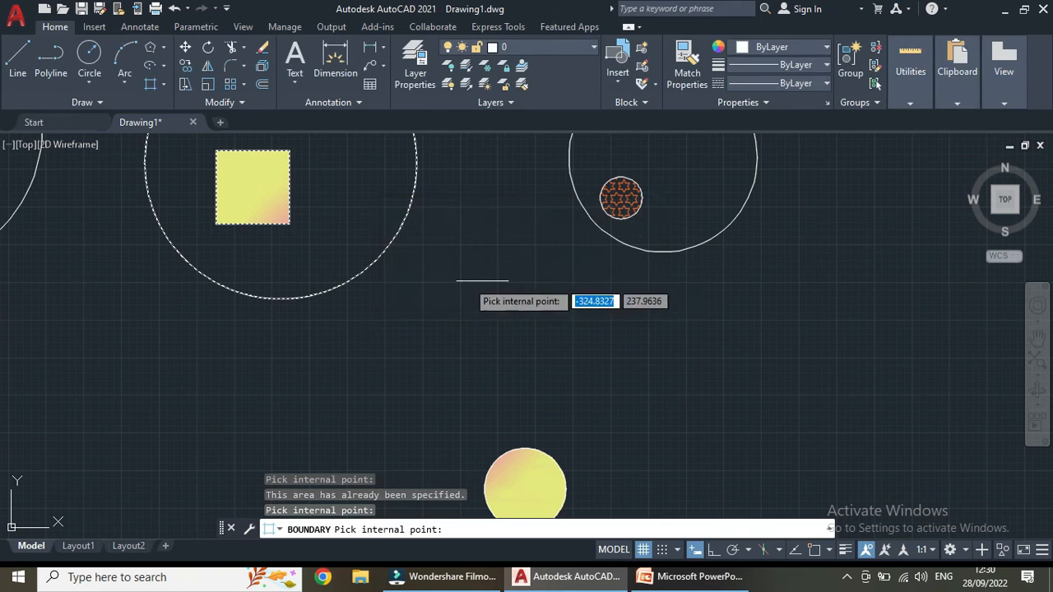
Step: Examine the detected boundary along the middle circle, the hatched rectangle and the gradient square, and cancel the Boundary command
scroll(347, 165, "down", 4)
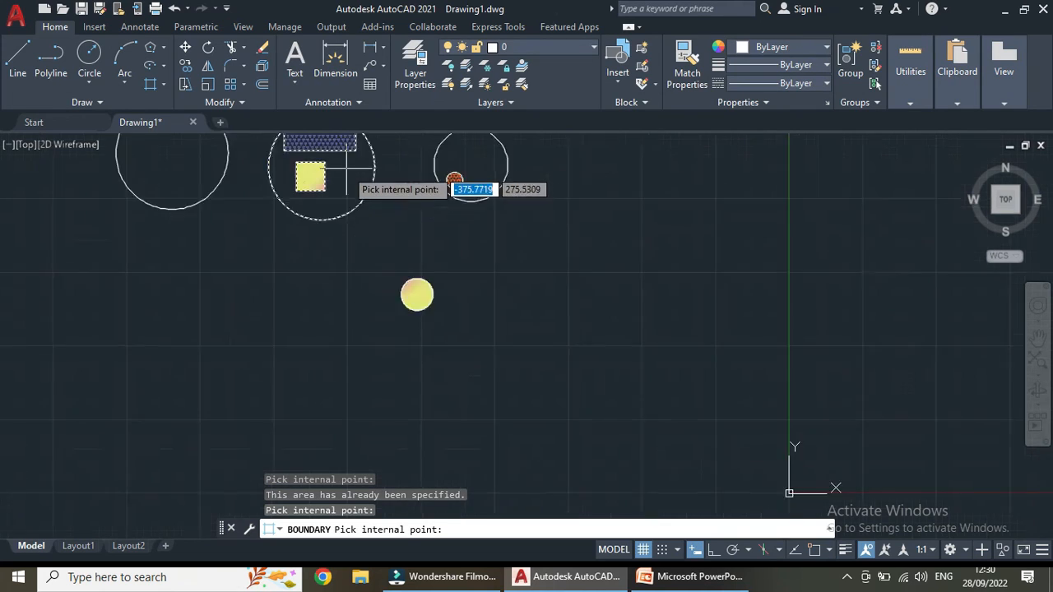
middle_click_drag(346, 188, 395, 369)
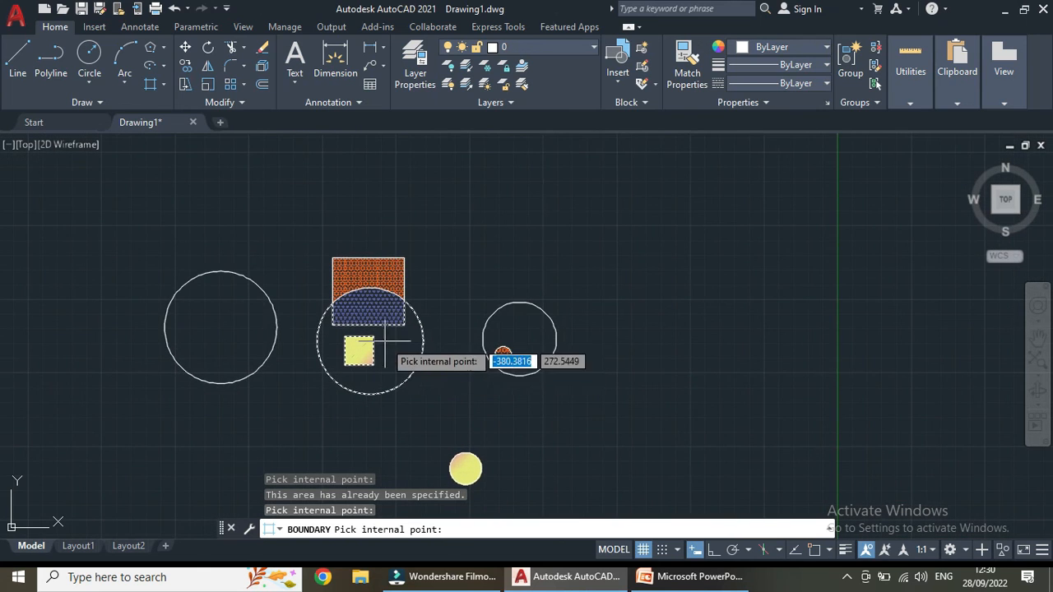
scroll(366, 301, "up", 6)
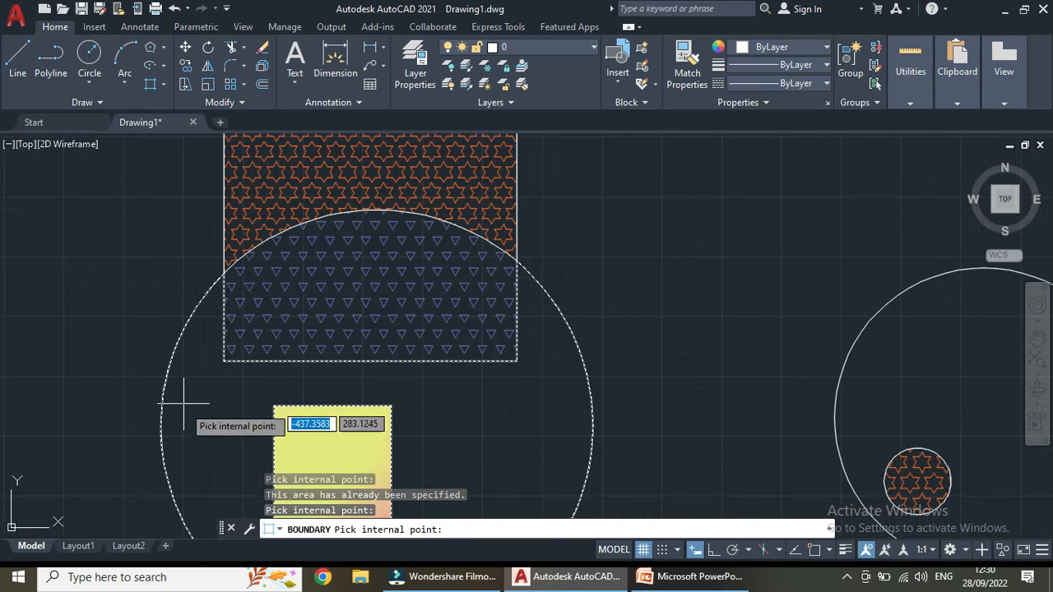
scroll(229, 403, "down", 4)
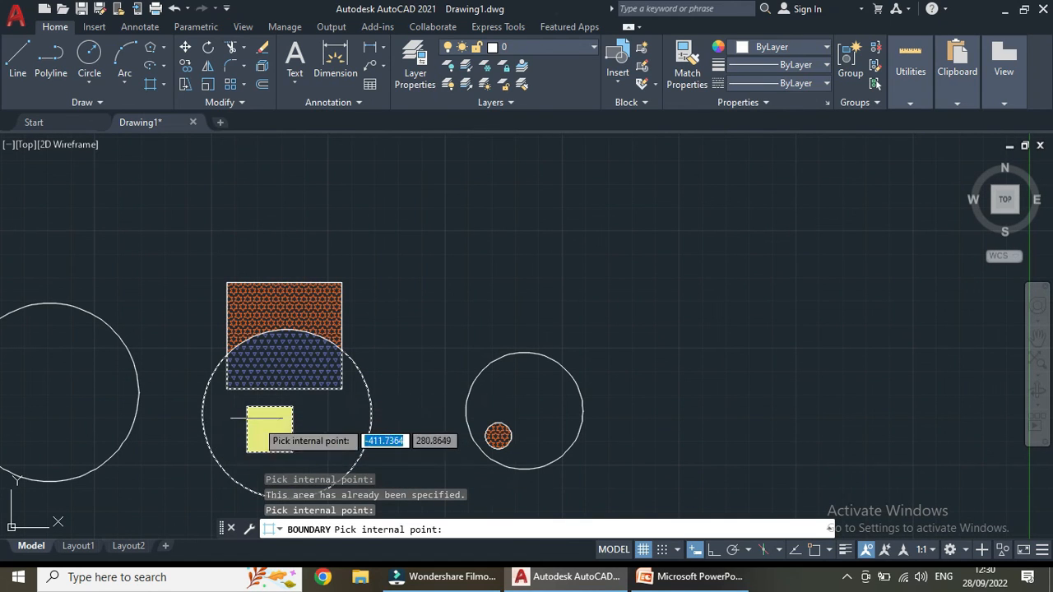
scroll(217, 374, "up", 5)
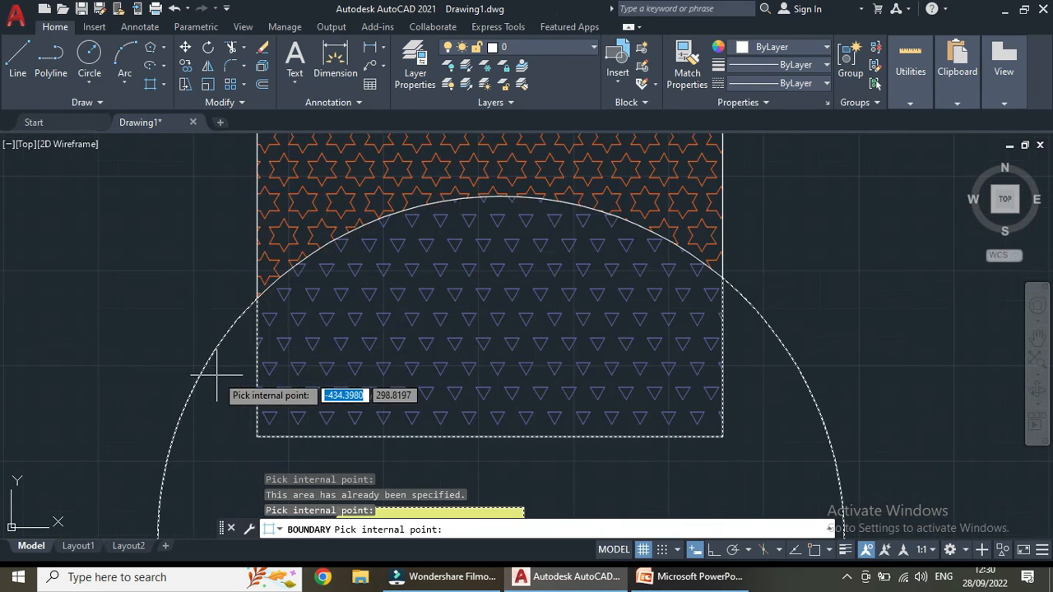
scroll(216, 376, "up", 4)
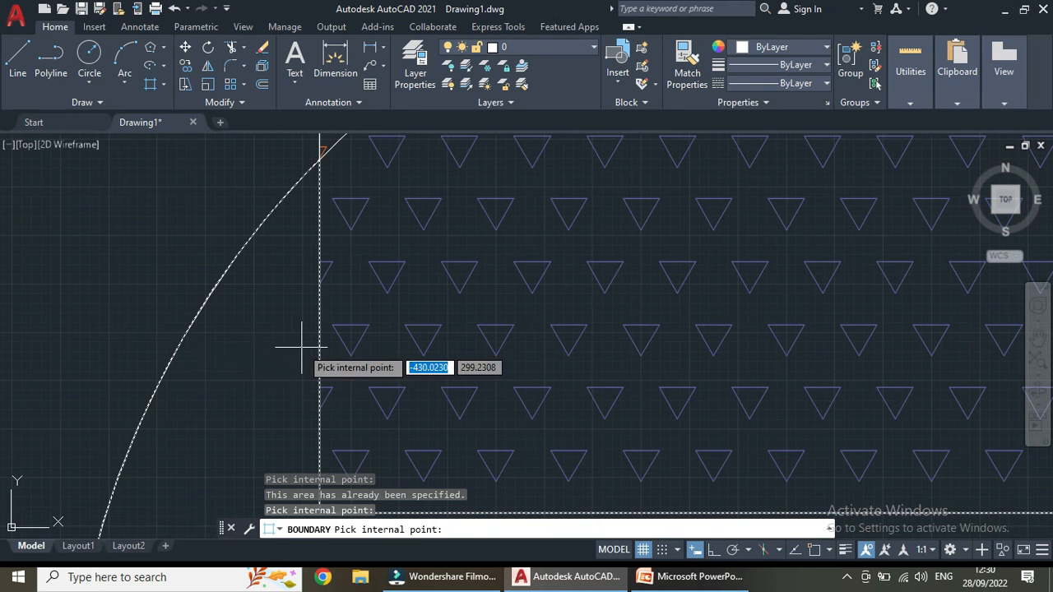
scroll(418, 341, "down", 5)
middle_click_drag(470, 353, 400, 267)
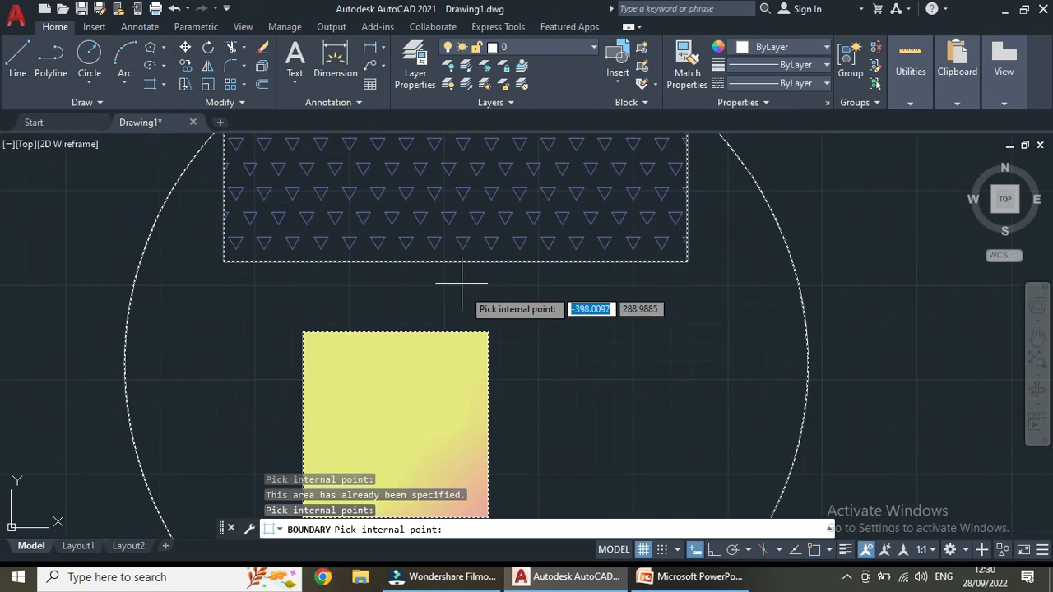
scroll(630, 357, "down", 5)
mouse_move(634, 357)
middle_mouse_down()
mouse_move(593, 376)
mouse_move(500, 365)
middle_mouse_up()
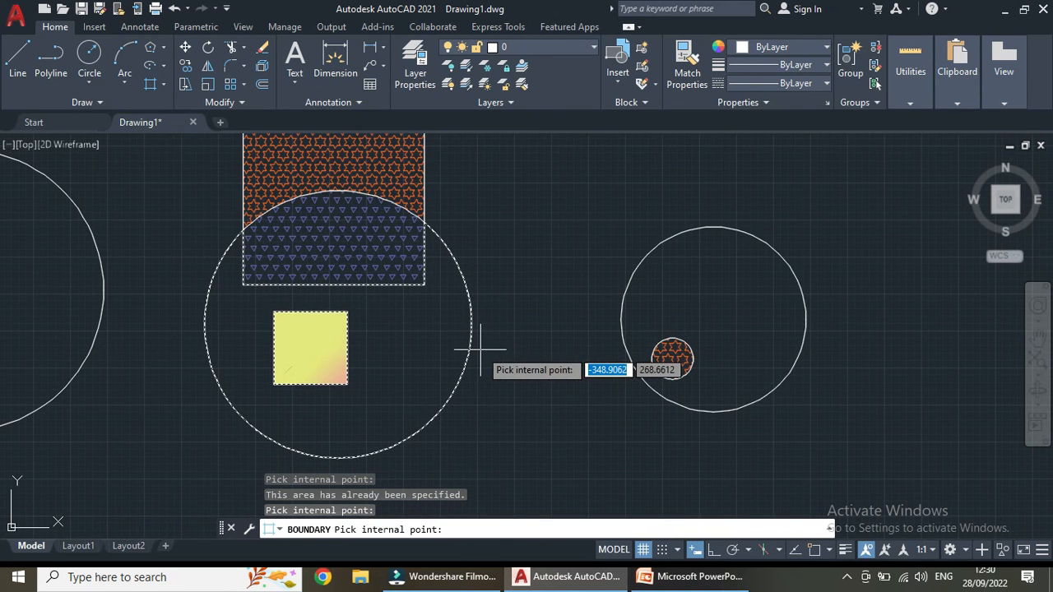
key("Escape")
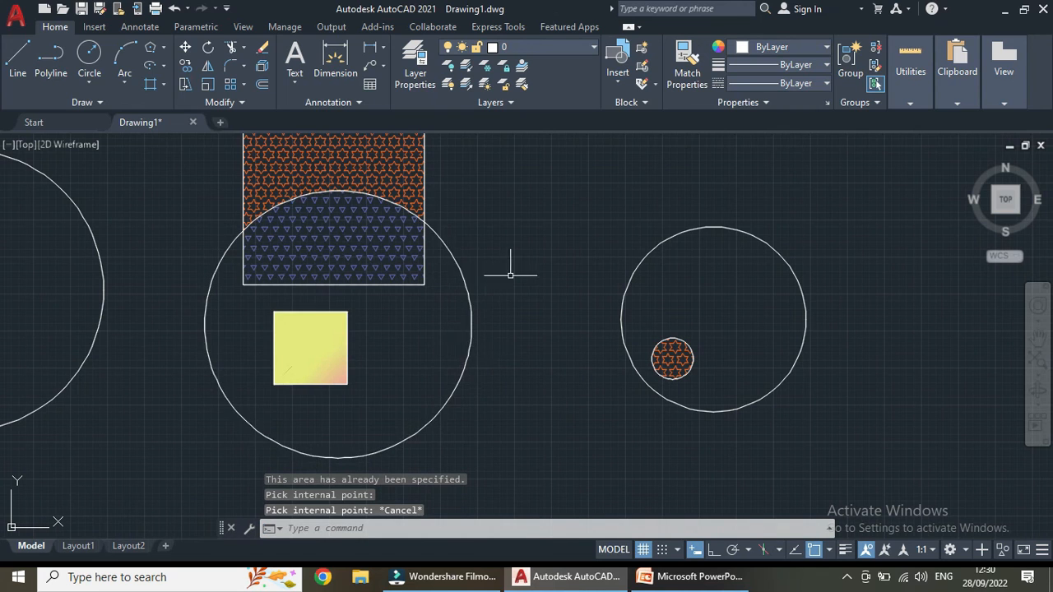
scroll(485, 310, "down", 4)
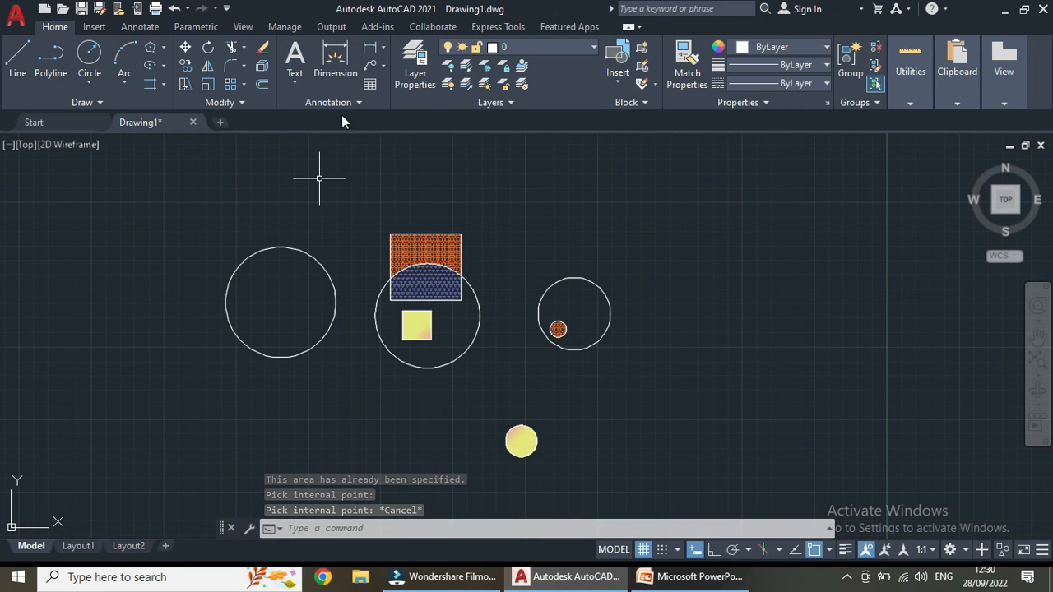